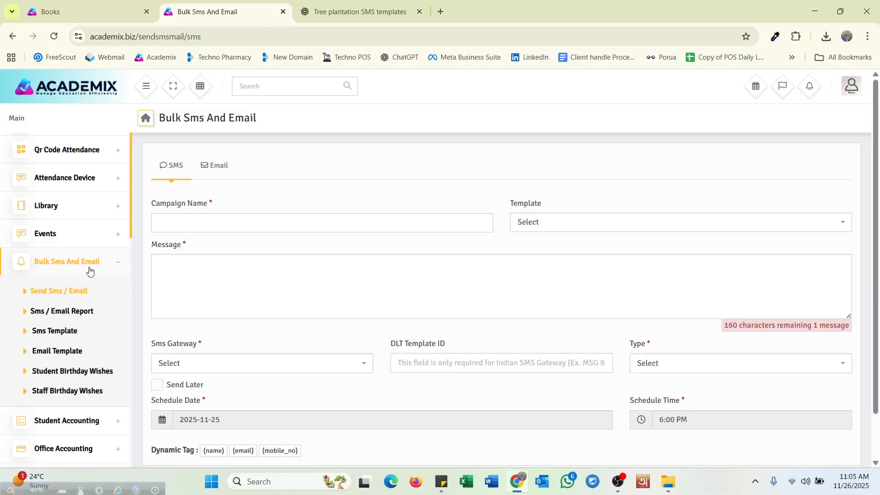
Start a bulk SMS campaign named Tree plantation and apply the গাছ লাগান, দূষণ কমান template.
{"action": "left_click", "coordinate": [89, 292]}
{"action": "scroll", "coordinate": [201, 281], "scroll_direction": "down", "scroll_amount": 1}
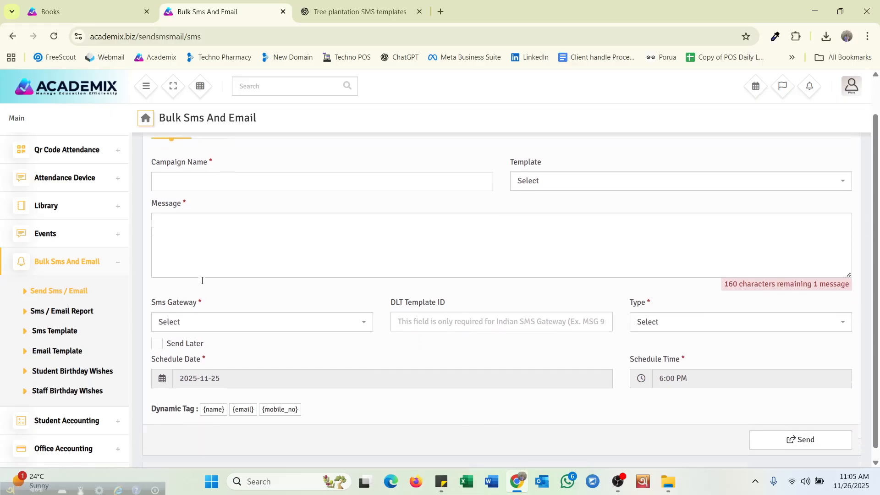
{"action": "scroll", "coordinate": [204, 299], "scroll_direction": "up", "scroll_amount": 1}
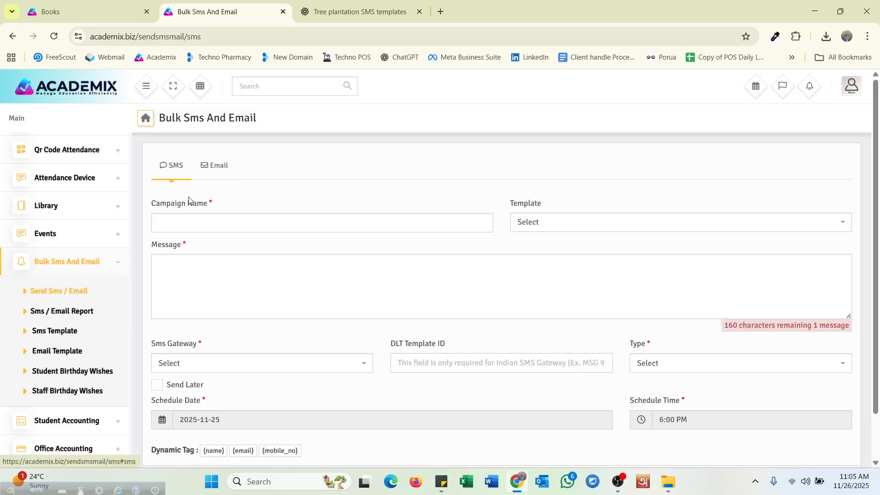
{"action": "left_click", "coordinate": [192, 226]}
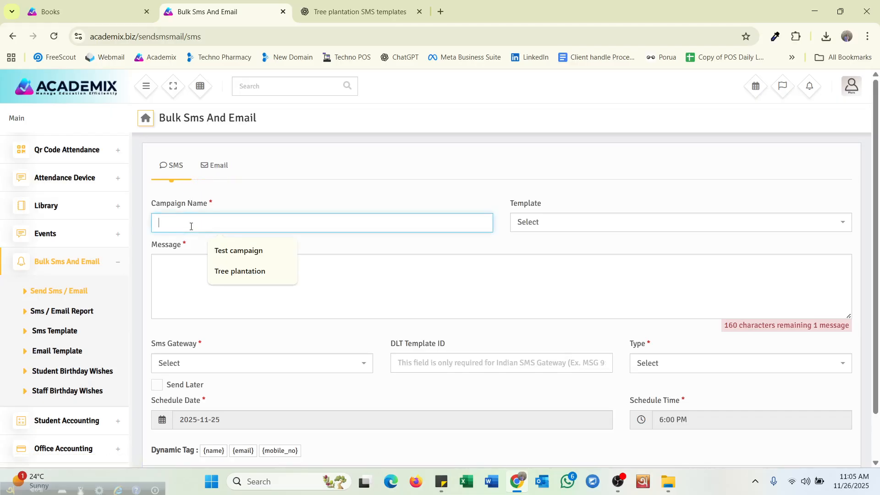
{"action": "left_click", "coordinate": [237, 268]}
{"action": "left_click", "coordinate": [526, 224]}
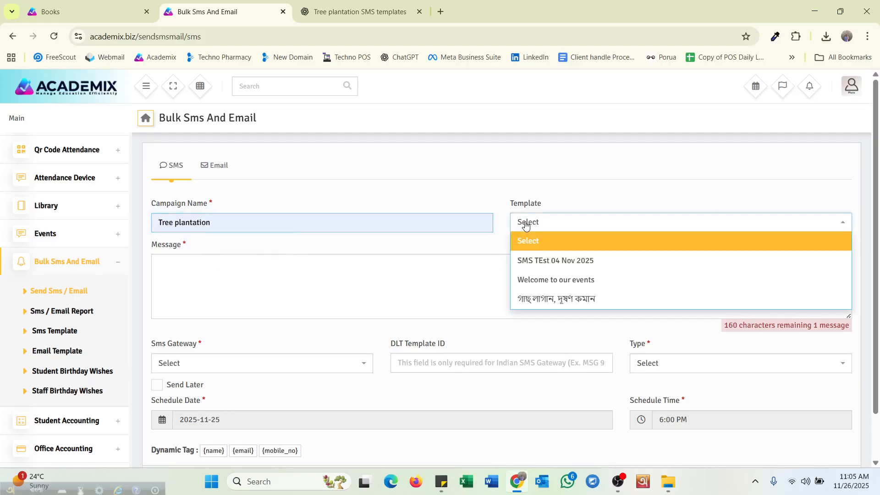
{"action": "left_click", "coordinate": [546, 299]}
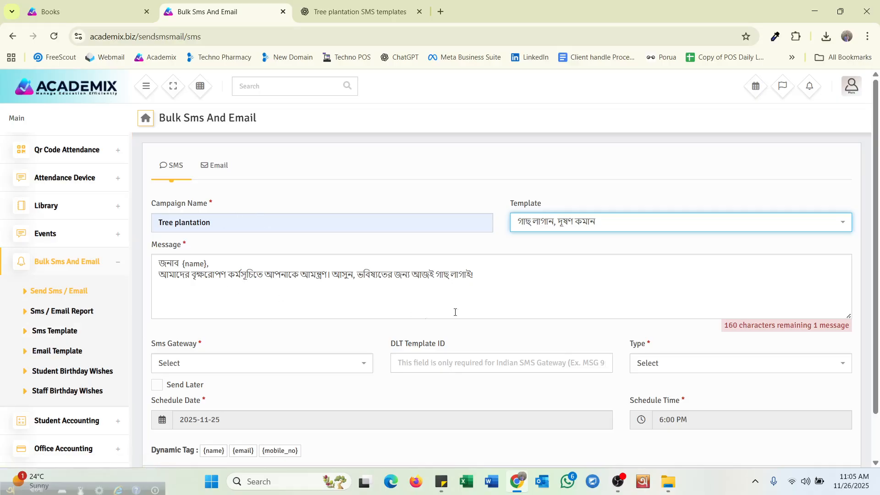
Choose Bulksmsbd as the SMS gateway for the campaign.
{"action": "scroll", "coordinate": [299, 334], "scroll_direction": "down", "scroll_amount": 1}
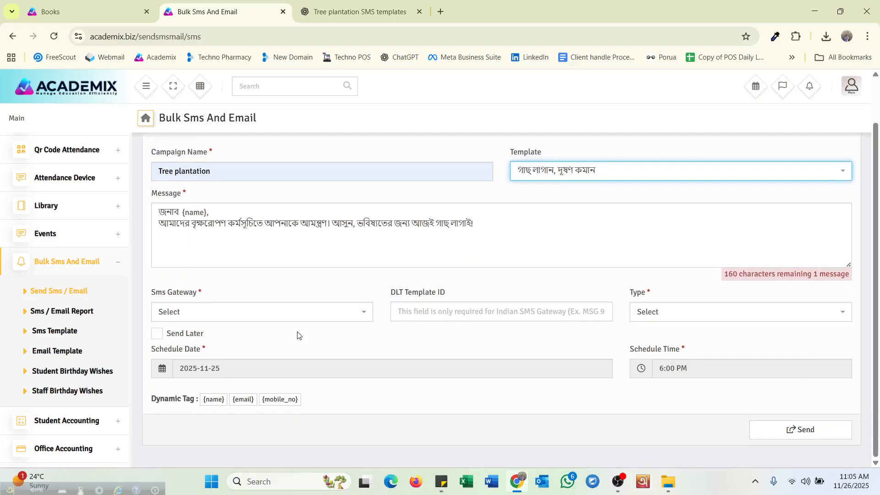
{"action": "left_click", "coordinate": [238, 318]}
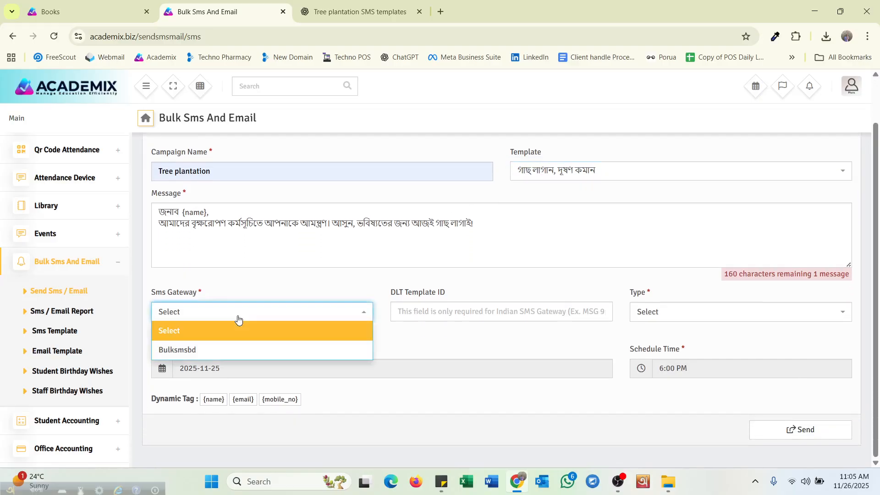
{"action": "left_click", "coordinate": [239, 349]}
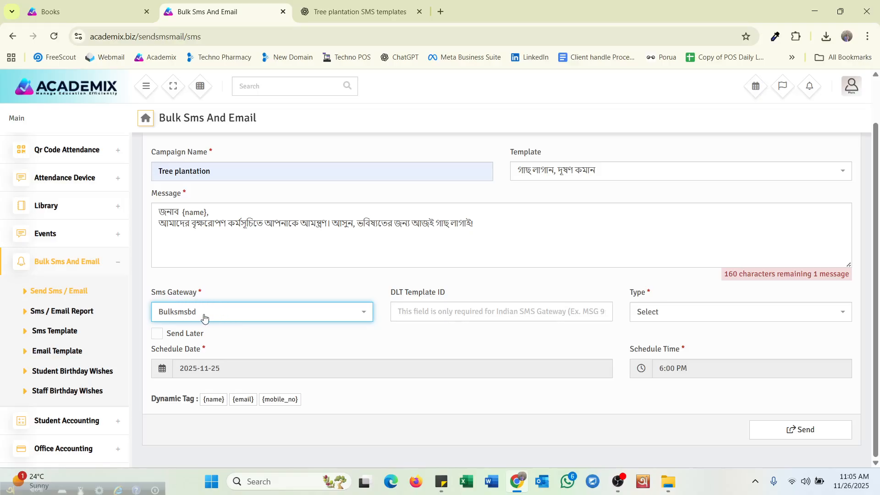
Switch the keyboard input to English and set the DLT Template ID to MSG 01.
{"action": "left_click", "coordinate": [412, 313]}
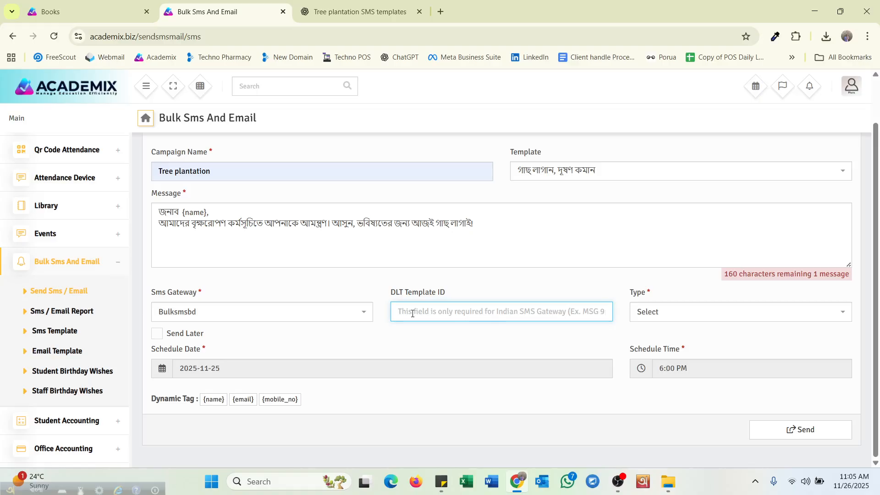
{"action": "type", "text": "ms"}
{"action": "key", "text": "BackSpace"}
{"action": "key", "text": "BackSpace"}
{"action": "left_click", "coordinate": [37, 489]}
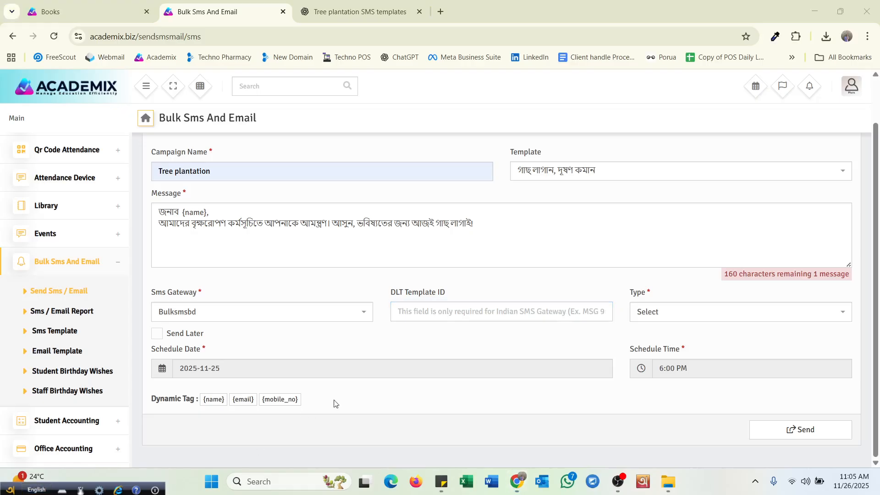
{"action": "left_click", "coordinate": [416, 314]}
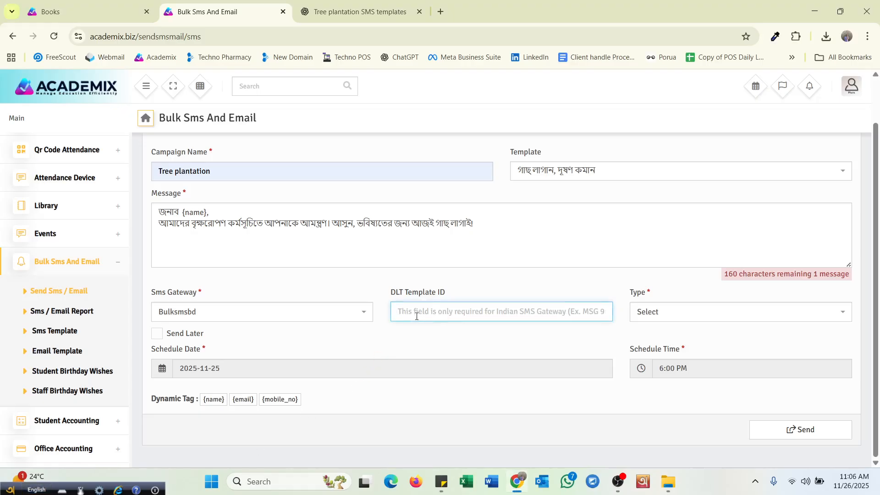
{"action": "type", "text": "MSG"}
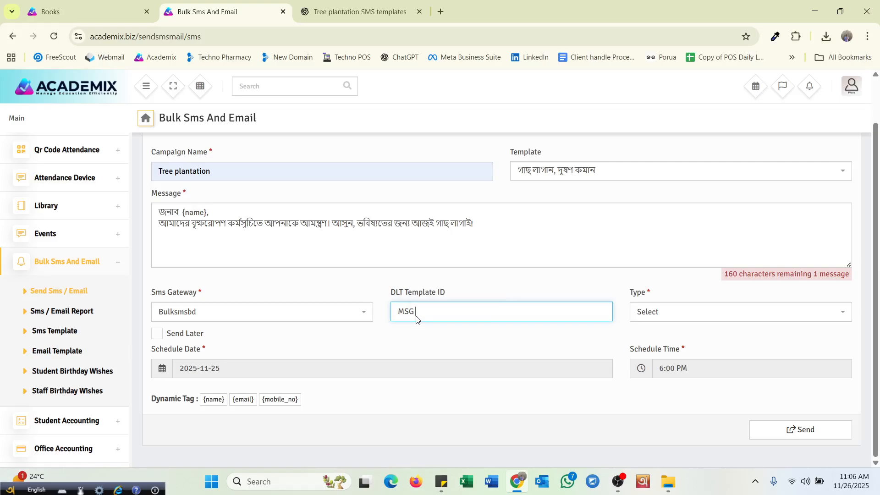
{"action": "type", "text": " 01"}
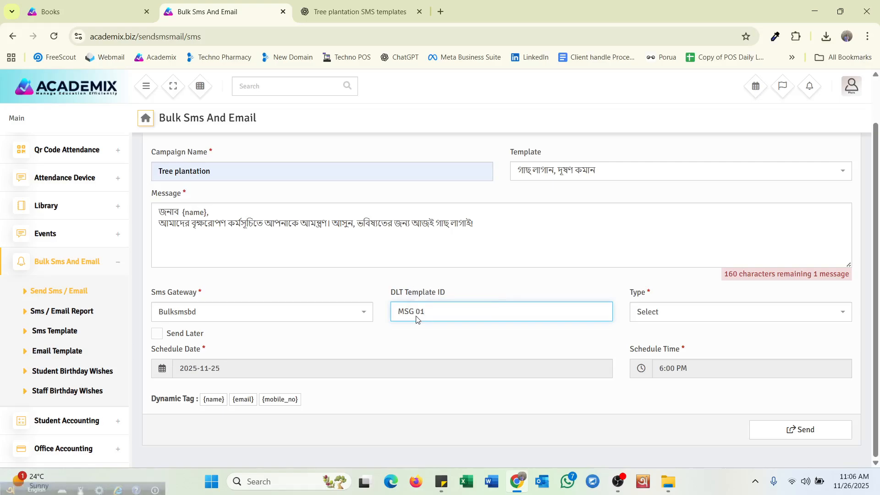
Set the recipient type to Individual with the Teacher role and add the first listed teacher as a recipient.
{"action": "left_click", "coordinate": [651, 312]}
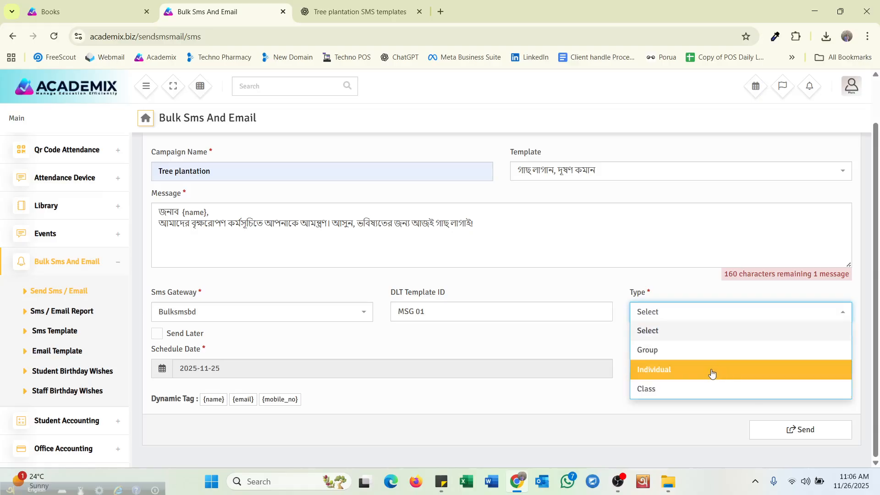
{"action": "left_click", "coordinate": [672, 377]}
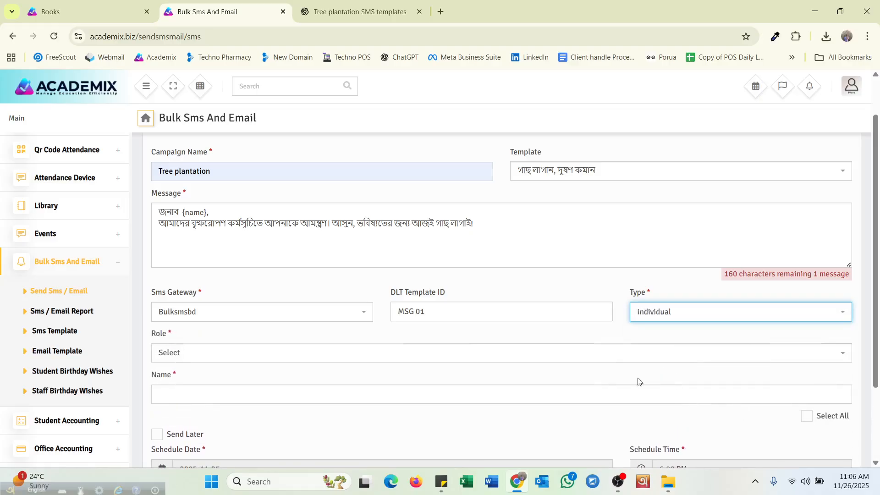
{"action": "scroll", "coordinate": [359, 362], "scroll_direction": "down", "scroll_amount": 2}
{"action": "left_click", "coordinate": [208, 257]}
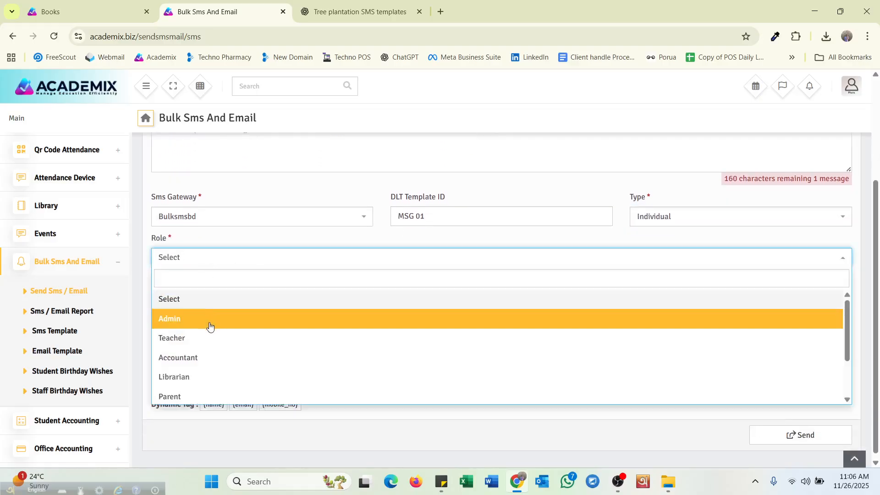
{"action": "scroll", "coordinate": [210, 326], "scroll_direction": "down", "scroll_amount": 3}
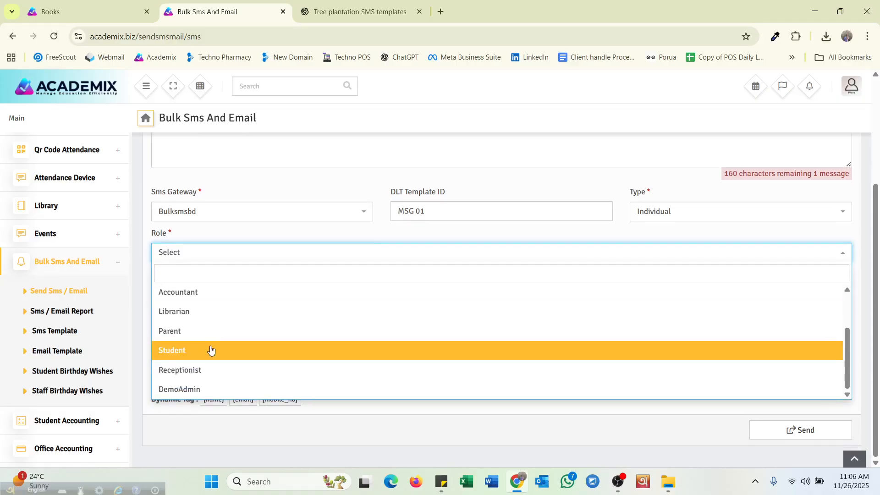
{"action": "scroll", "coordinate": [211, 350], "scroll_direction": "up", "scroll_amount": 3}
{"action": "left_click", "coordinate": [197, 334]}
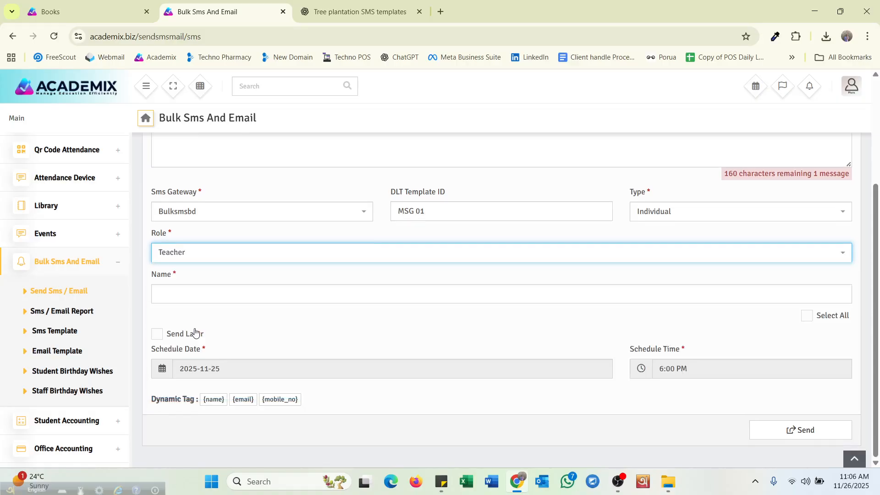
{"action": "left_click", "coordinate": [193, 295]}
{"action": "left_click", "coordinate": [192, 315]}
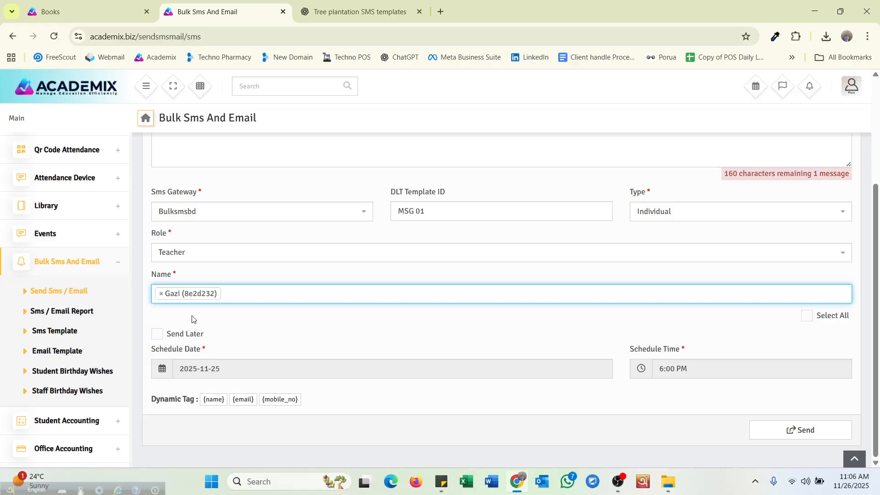
Check the schedule date and time options of Send Later, leaving scheduled sending turned off.
{"action": "left_click", "coordinate": [158, 338]}
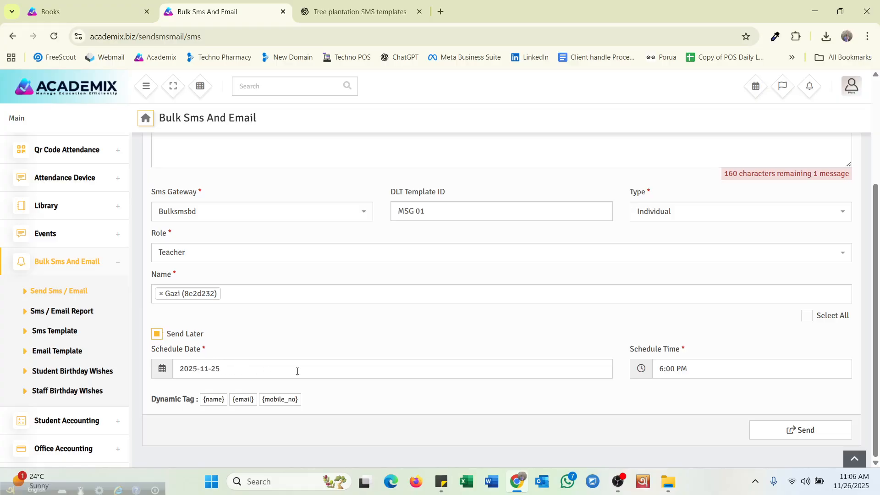
{"action": "left_click", "coordinate": [236, 362]}
{"action": "left_click", "coordinate": [711, 375]}
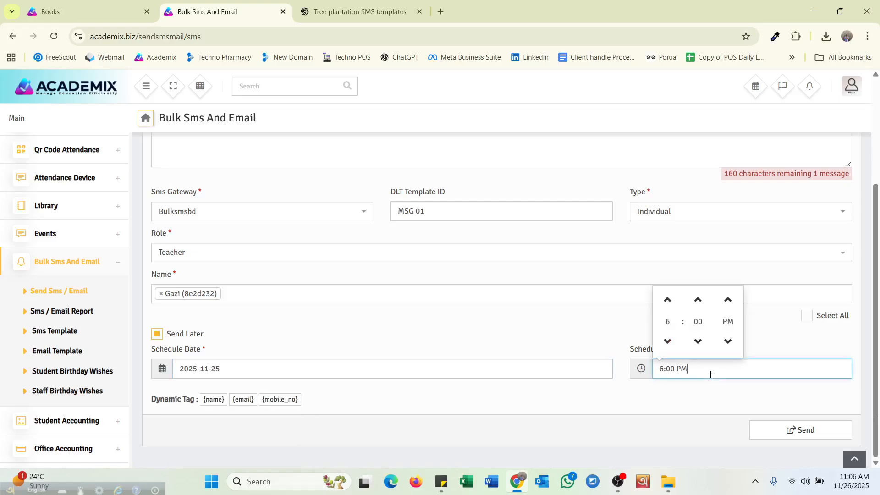
{"action": "left_click", "coordinate": [158, 337]}
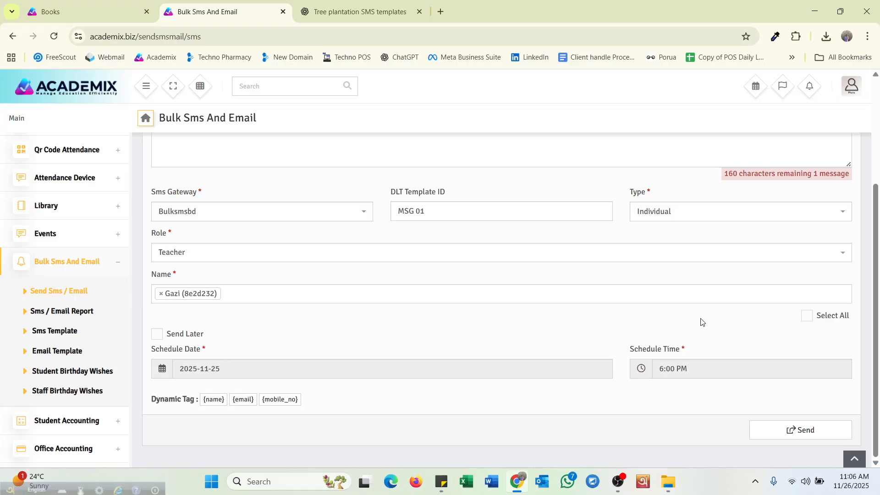
Include all listed teachers as recipients of the SMS with the Select All option.
{"action": "left_click", "coordinate": [740, 297]}
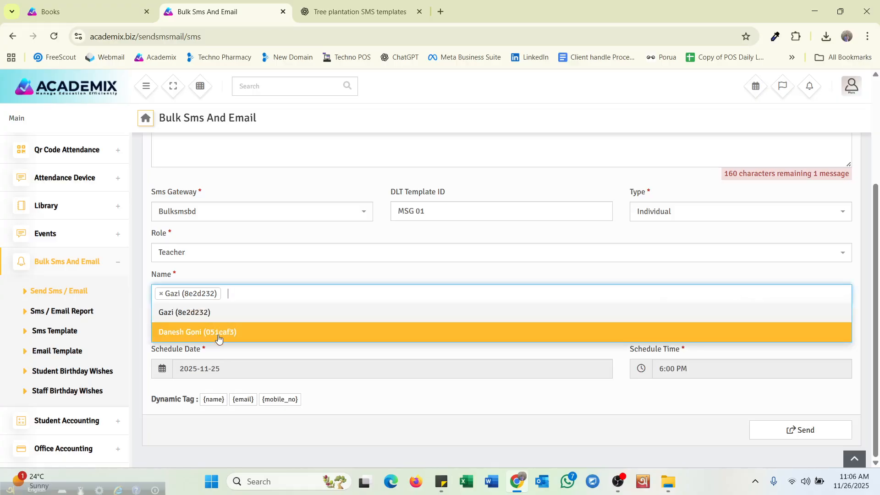
{"action": "left_click", "coordinate": [232, 350]}
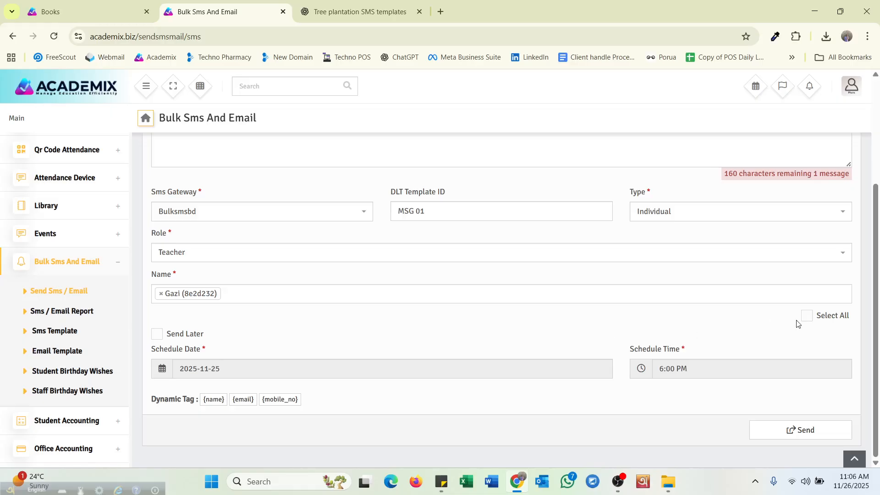
{"action": "left_click", "coordinate": [811, 320]}
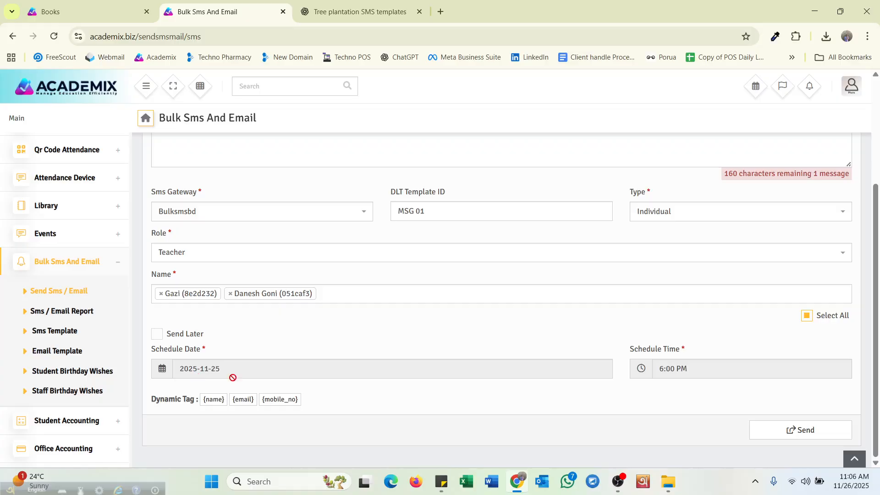
Review the filled SMS form and insert the {email} dynamic tag at the end of the message.
{"action": "scroll", "coordinate": [342, 354], "scroll_direction": "up", "scroll_amount": 2}
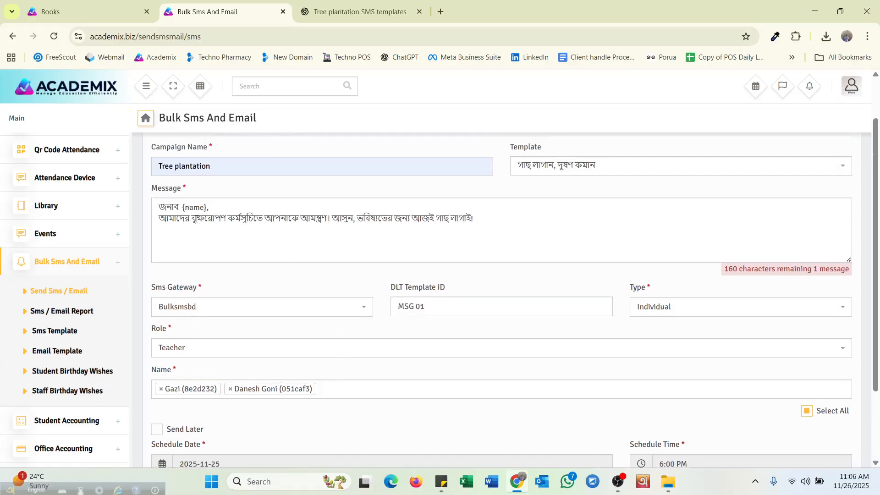
{"action": "scroll", "coordinate": [231, 256], "scroll_direction": "down", "scroll_amount": 1}
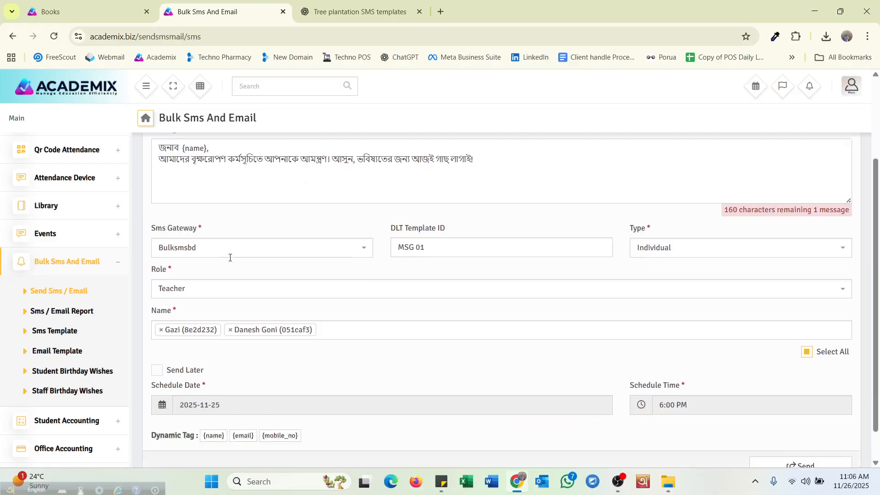
{"action": "scroll", "coordinate": [230, 257], "scroll_direction": "up", "scroll_amount": 1}
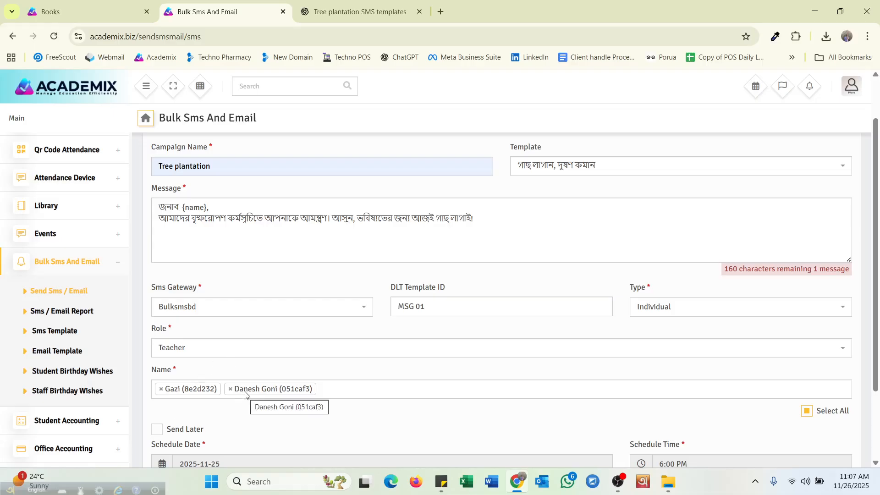
{"action": "scroll", "coordinate": [246, 393], "scroll_direction": "down", "scroll_amount": 2}
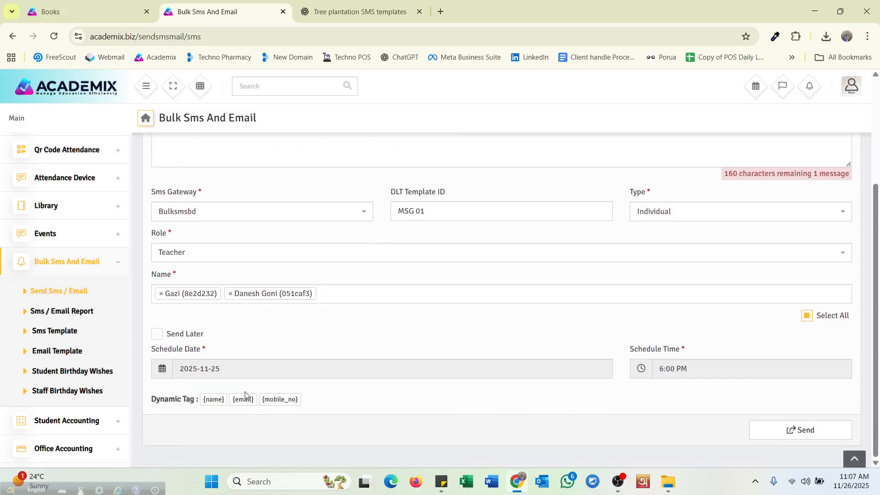
{"action": "scroll", "coordinate": [290, 289], "scroll_direction": "up", "scroll_amount": 2}
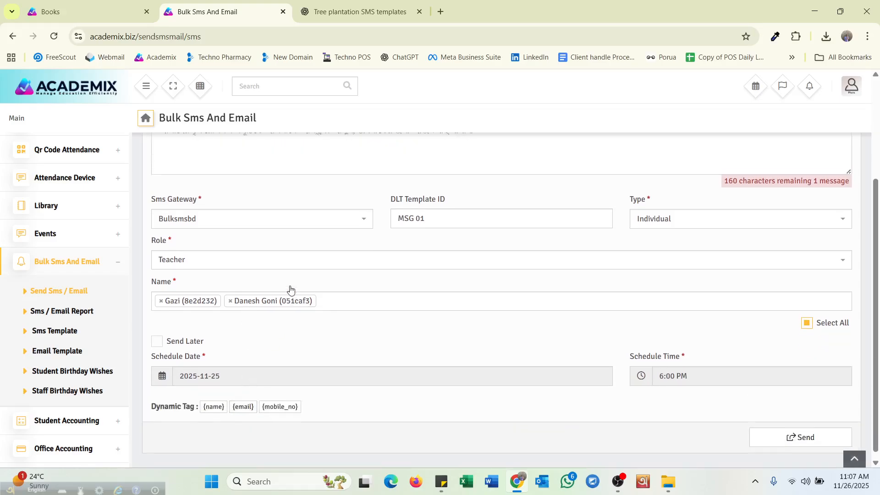
{"action": "left_click", "coordinate": [366, 253]}
{"action": "scroll", "coordinate": [366, 321], "scroll_direction": "down", "scroll_amount": 2}
{"action": "scroll", "coordinate": [539, 167], "scroll_direction": "up", "scroll_amount": 2}
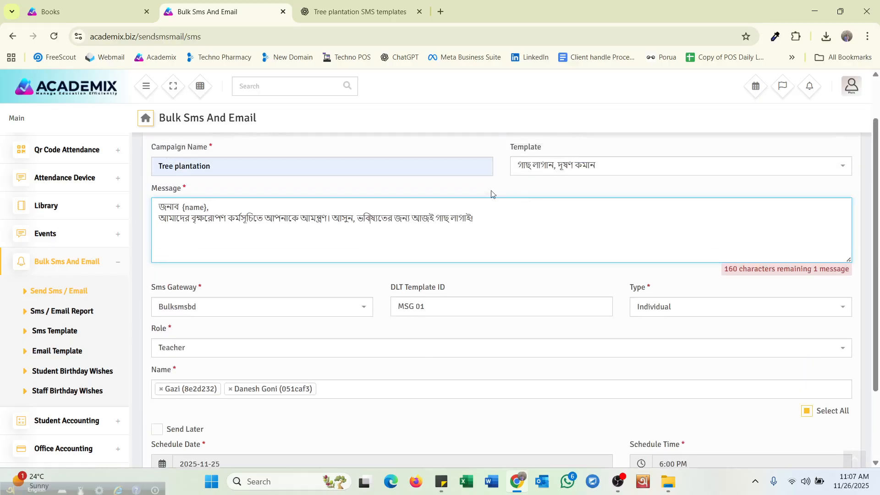
{"action": "scroll", "coordinate": [379, 311], "scroll_direction": "down", "scroll_amount": 2}
{"action": "left_click", "coordinate": [233, 405]}
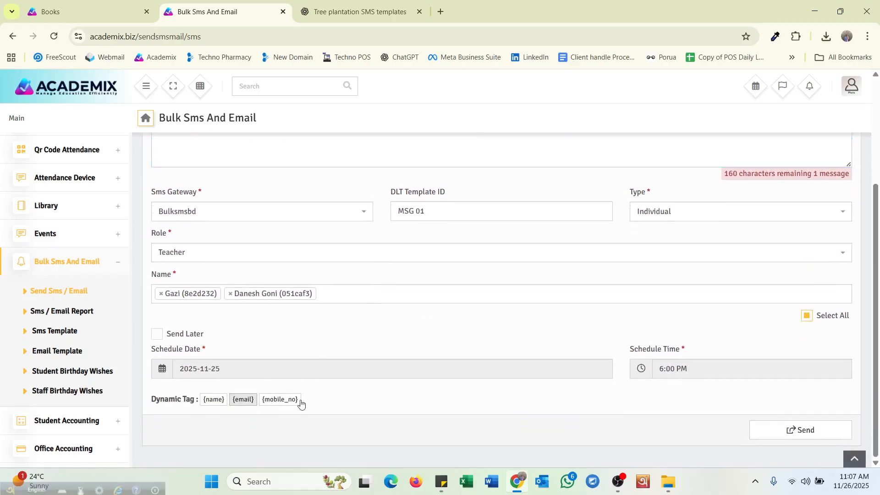
{"action": "scroll", "coordinate": [301, 403], "scroll_direction": "up", "scroll_amount": 2}
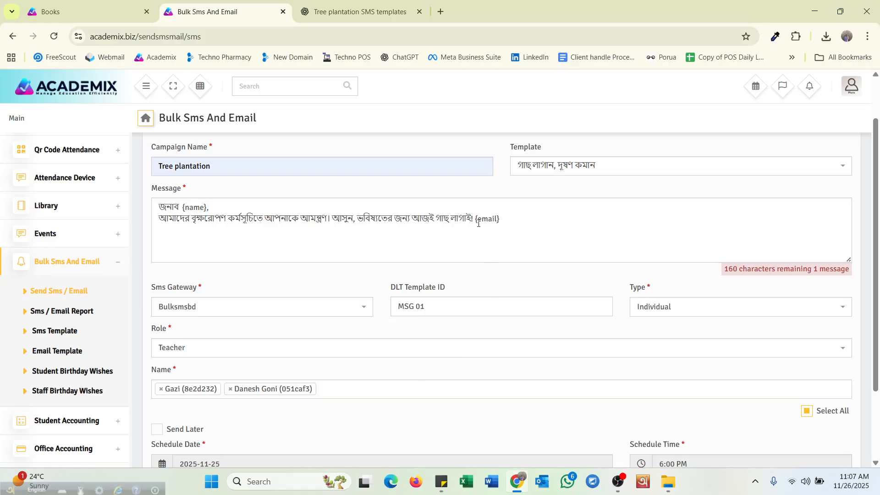
Insert the {mobile_no} dynamic tag at the beginning of the message.
{"action": "scroll", "coordinate": [478, 223], "scroll_direction": "down", "scroll_amount": 2}
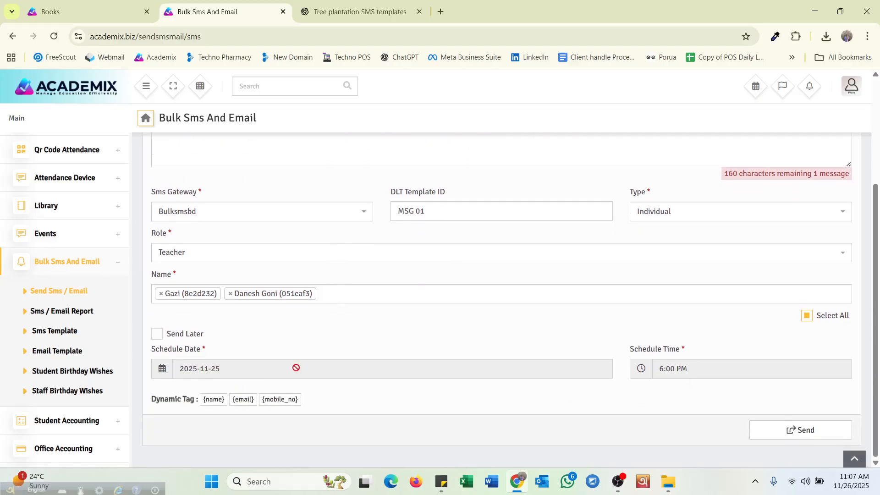
{"action": "left_click", "coordinate": [290, 400]}
{"action": "scroll", "coordinate": [555, 327], "scroll_direction": "up", "scroll_amount": 3}
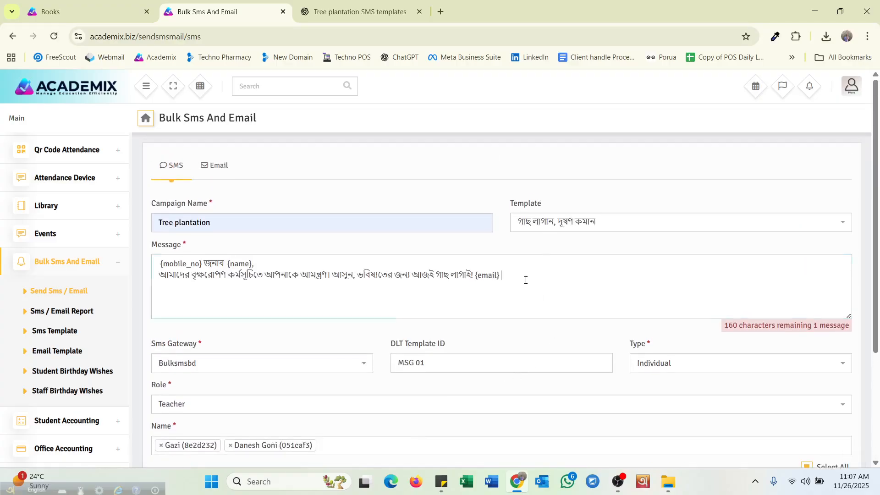
Delete the {email} and {mobile_no} dynamic tags from the end of the SMS message and review the form.
{"action": "scroll", "coordinate": [373, 392], "scroll_direction": "down", "scroll_amount": 3}
{"action": "scroll", "coordinate": [426, 400], "scroll_direction": "up", "scroll_amount": 3}
{"action": "scroll", "coordinate": [505, 391], "scroll_direction": "down", "scroll_amount": 2}
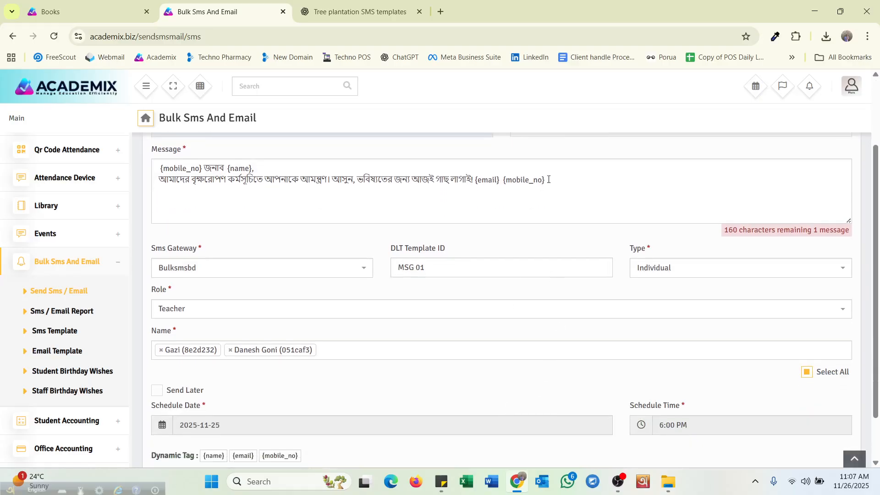
{"action": "left_click_drag", "start_coordinate": [548, 180], "coordinate": [474, 181]}
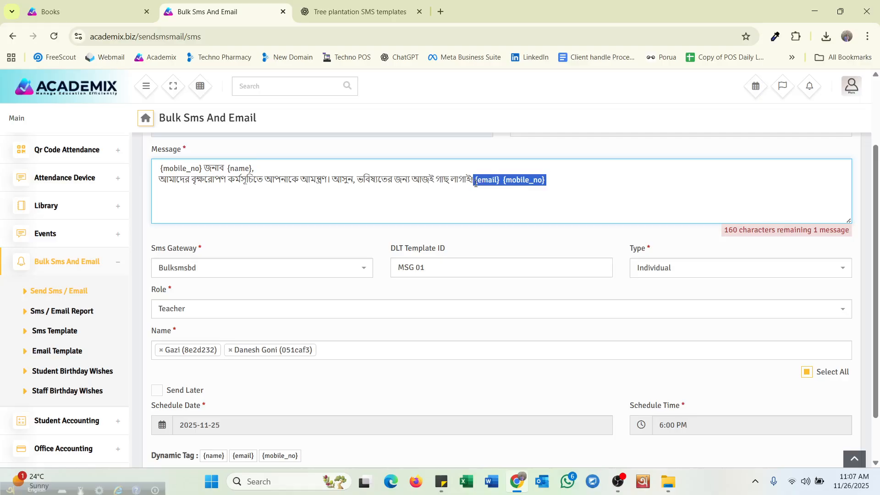
{"action": "key", "text": "BackSpace"}
{"action": "scroll", "coordinate": [507, 306], "scroll_direction": "down", "scroll_amount": 2}
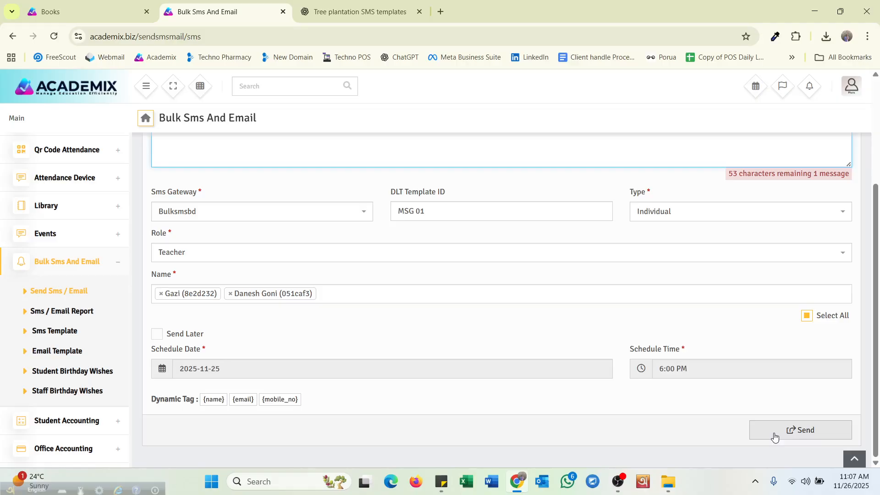
{"action": "scroll", "coordinate": [680, 428], "scroll_direction": "up", "scroll_amount": 3}
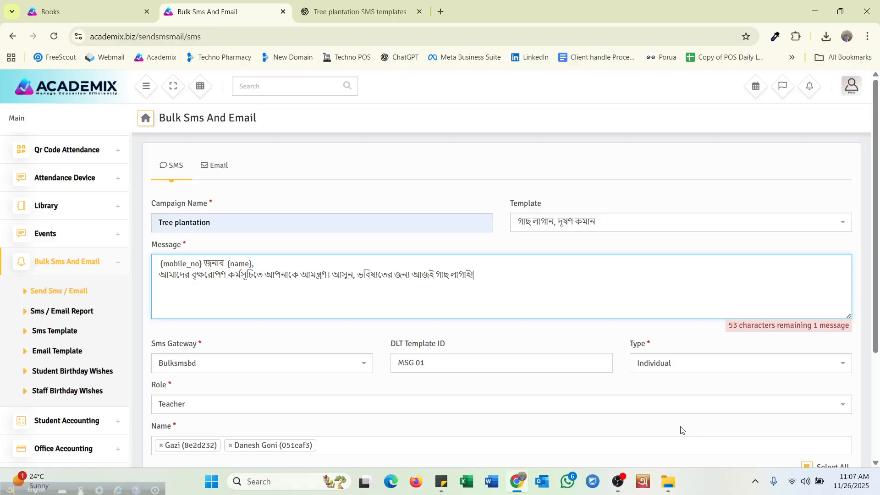
Open the email version of the bulk campaign form and enter Tree plantation as the campaign name.
{"action": "left_click", "coordinate": [209, 178]}
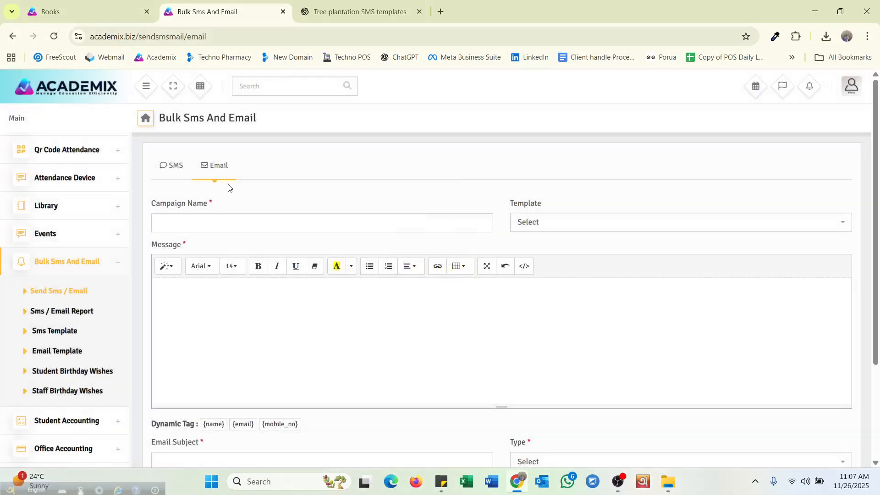
{"action": "left_click", "coordinate": [220, 225]}
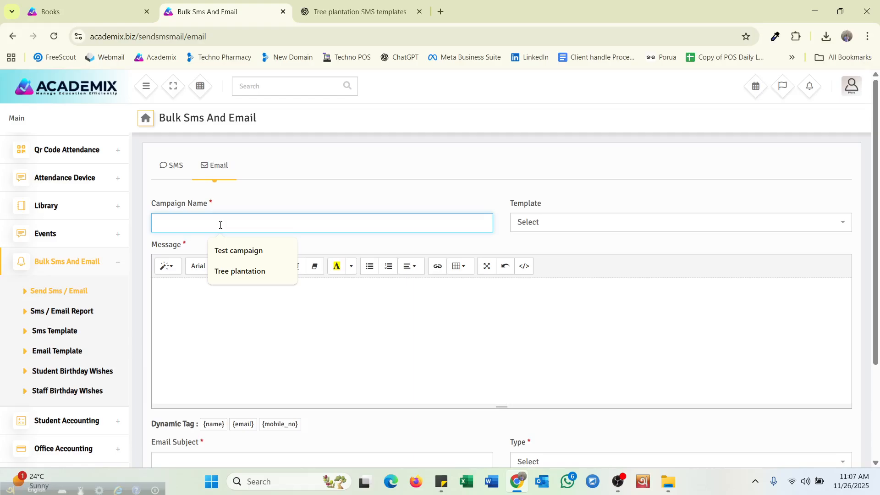
{"action": "left_click", "coordinate": [223, 271]}
Examine the email form's template choices, message editor, subject, recipient type and scheduling options without changing them.
{"action": "left_click", "coordinate": [522, 228]}
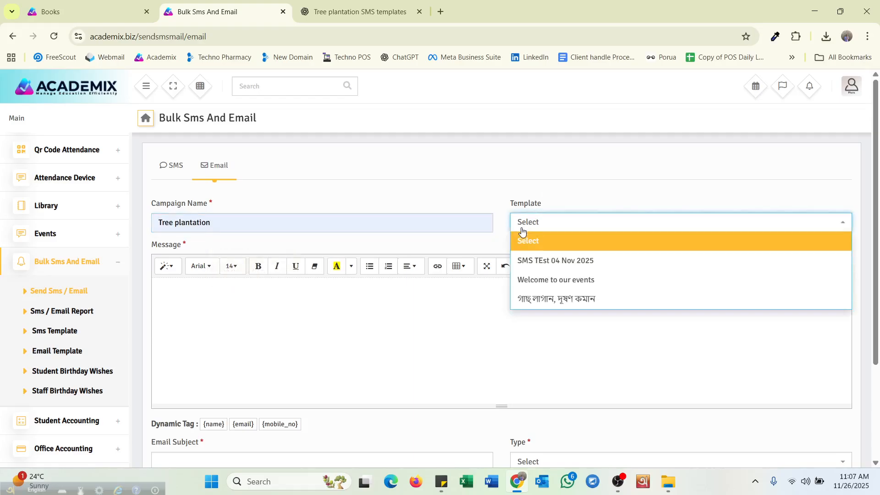
{"action": "scroll", "coordinate": [564, 285], "scroll_direction": "down", "scroll_amount": 2}
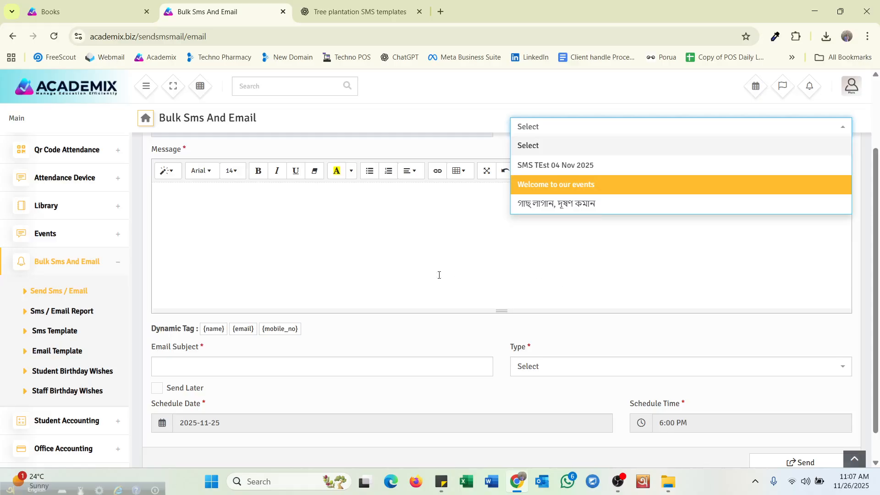
{"action": "scroll", "coordinate": [366, 277], "scroll_direction": "up", "scroll_amount": 2}
{"action": "left_click", "coordinate": [234, 321]}
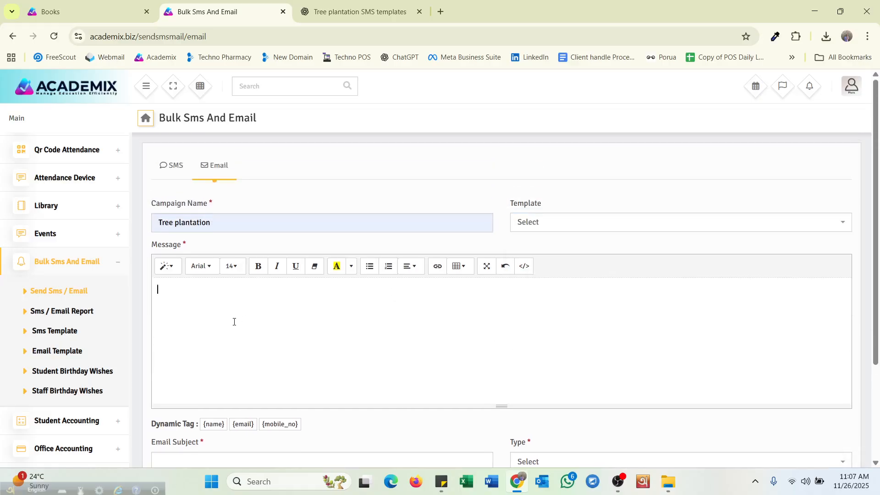
{"action": "scroll", "coordinate": [234, 321], "scroll_direction": "down", "scroll_amount": 2}
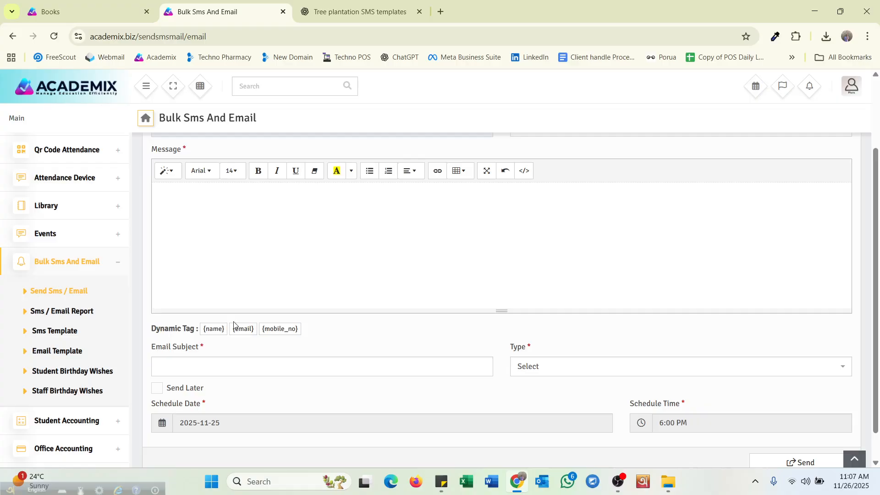
{"action": "left_click", "coordinate": [245, 367]}
{"action": "left_click", "coordinate": [530, 375]}
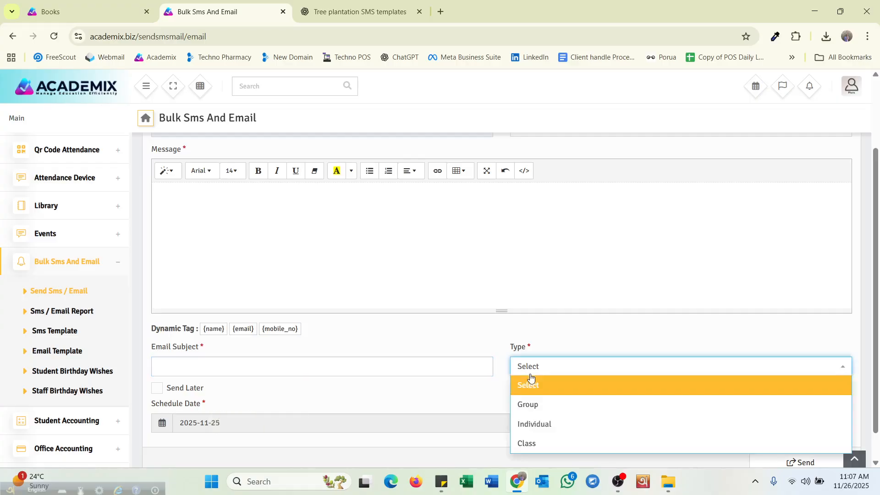
{"action": "left_click", "coordinate": [363, 407]}
{"action": "scroll", "coordinate": [364, 407], "scroll_direction": "down", "scroll_amount": 1}
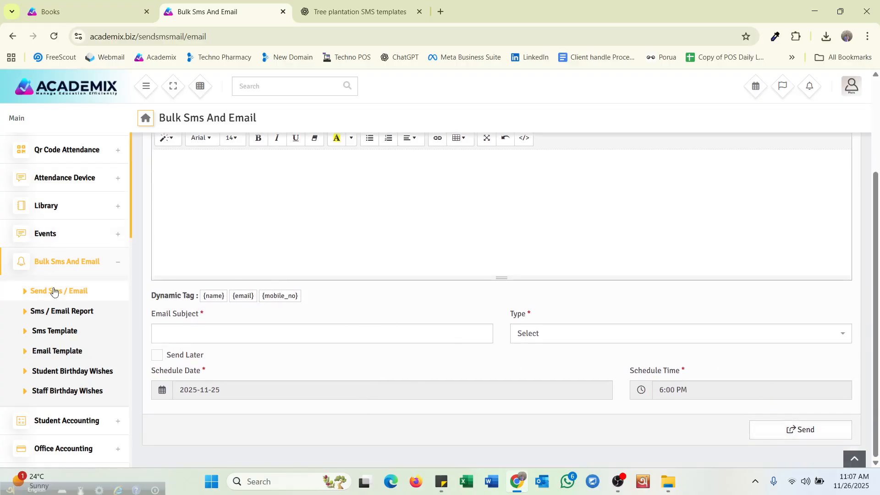
Open the SMS / email report and choose Sms as the campaign type, checking the send type options.
{"action": "left_click", "coordinate": [59, 312]}
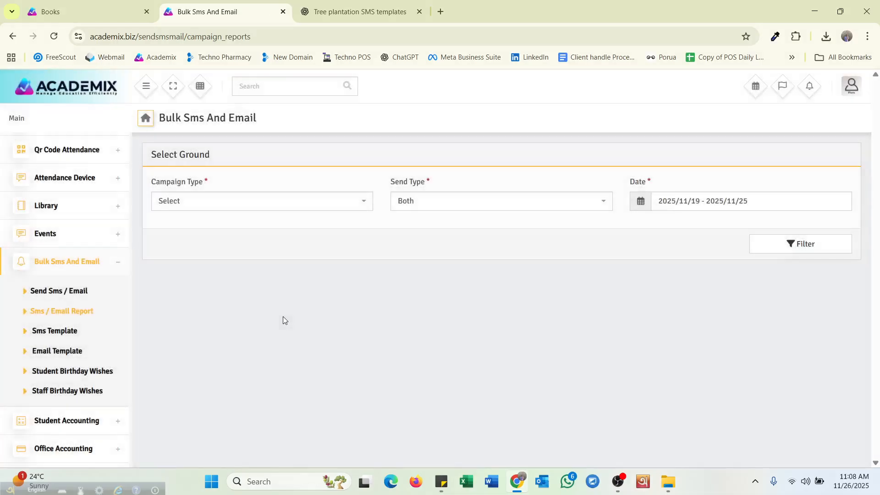
{"action": "left_click", "coordinate": [189, 207]}
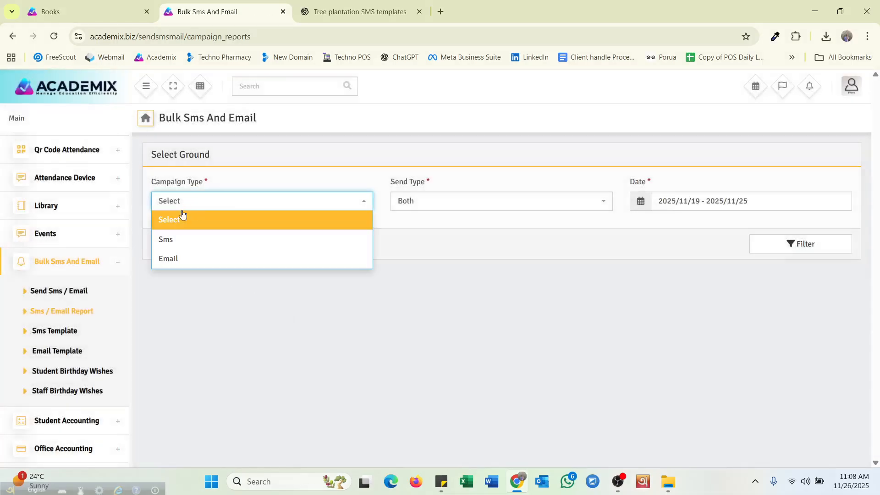
{"action": "left_click", "coordinate": [183, 239]}
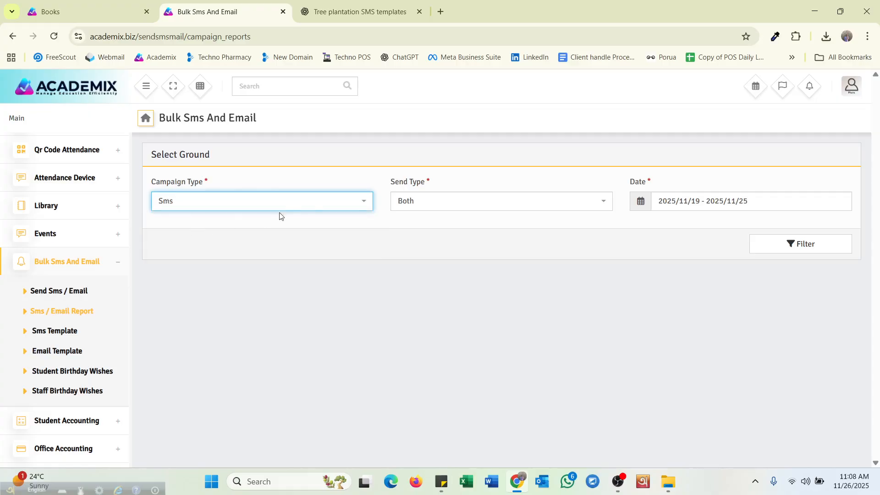
{"action": "left_click", "coordinate": [431, 202]}
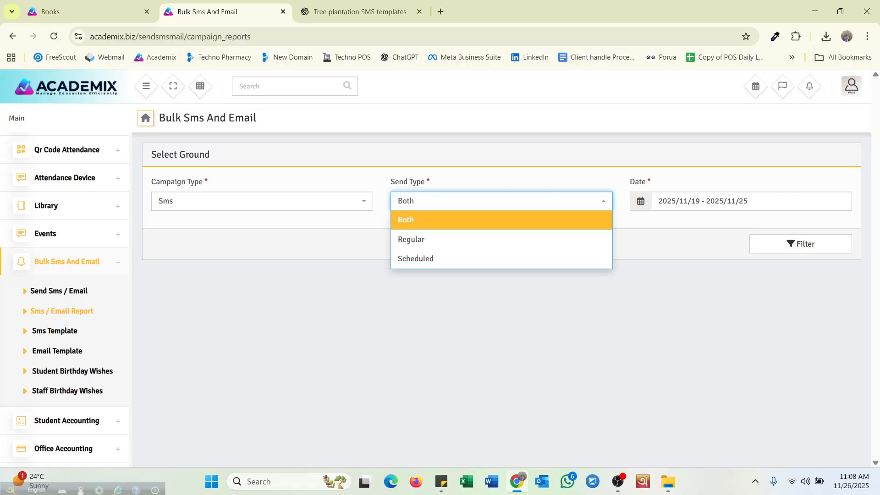
Set the report's date range to This Year, 2025/01/01 - 2025/12/31, and filter the campaign reports.
{"action": "left_click", "coordinate": [758, 202]}
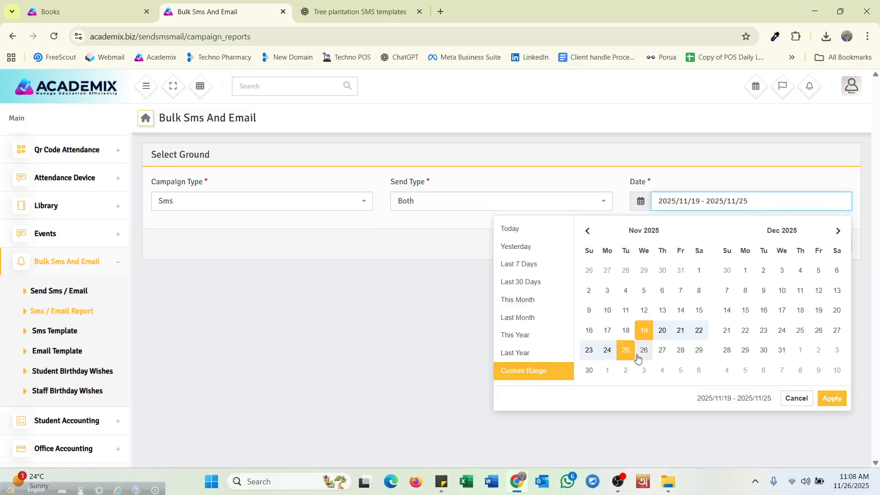
{"action": "left_click", "coordinate": [517, 334]}
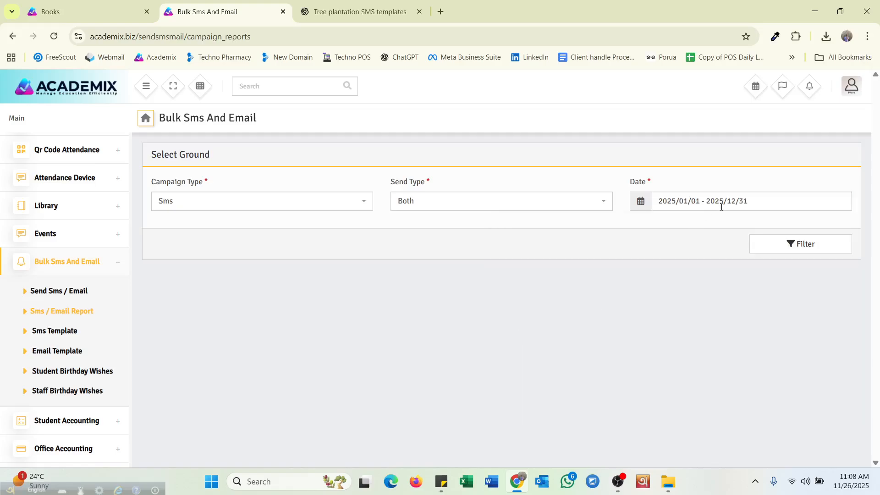
{"action": "left_click", "coordinate": [768, 202]}
{"action": "left_click", "coordinate": [721, 298]}
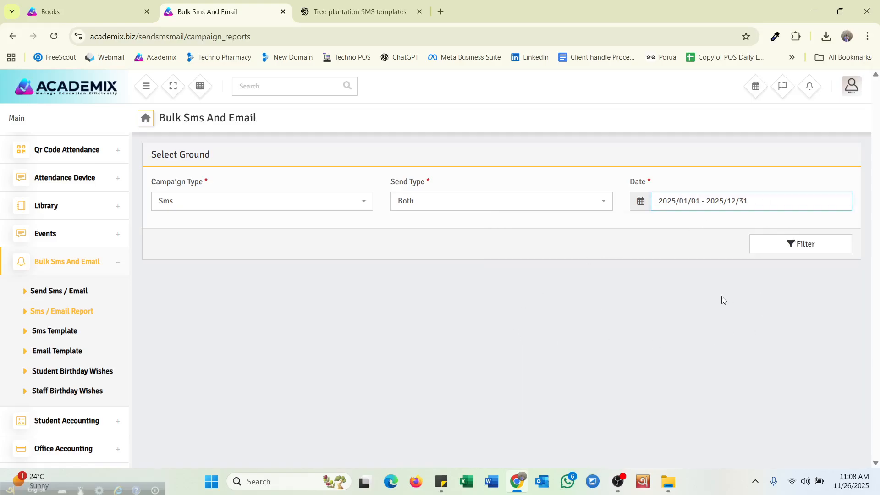
{"action": "left_click", "coordinate": [791, 245]}
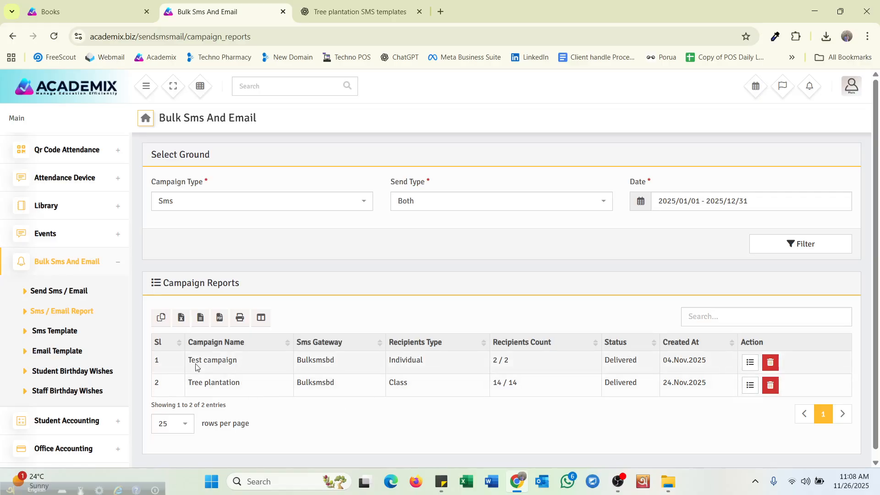
Go to the SMS templates and open the form for creating a new template.
{"action": "left_click", "coordinate": [63, 329]}
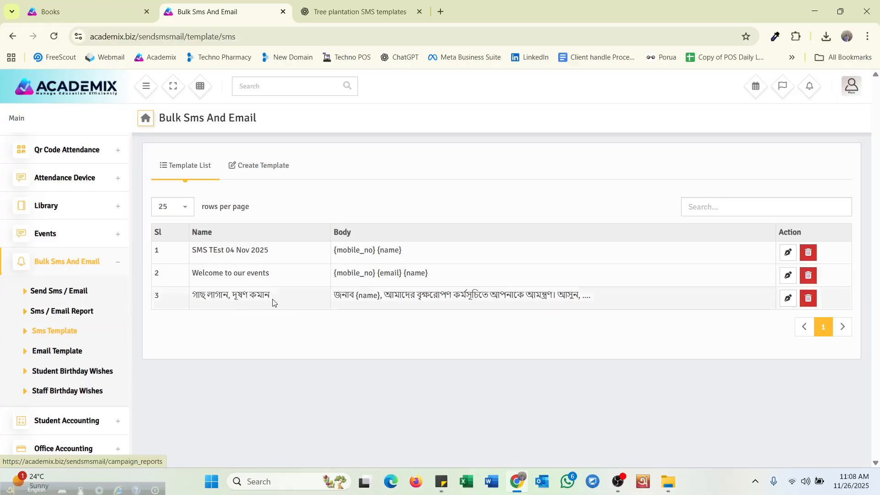
{"action": "left_click", "coordinate": [277, 166]}
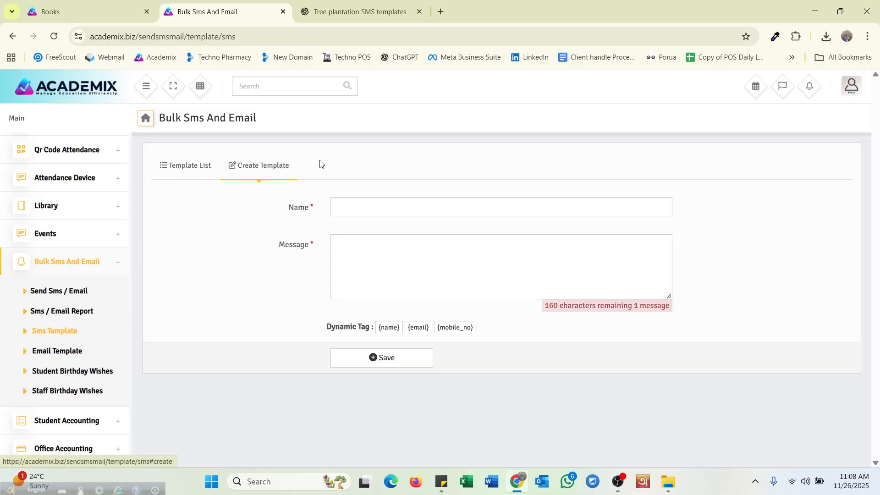
Try Result Publish as the name of the new SMS template.
{"action": "left_click", "coordinate": [346, 207]}
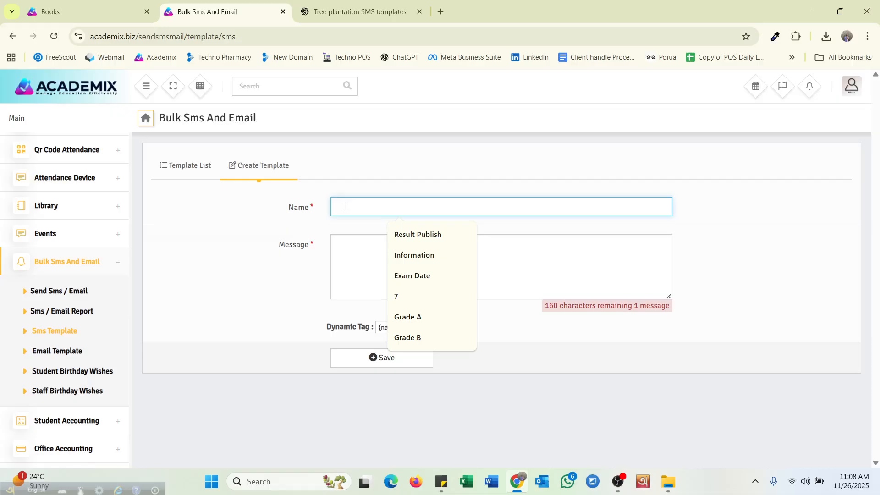
{"action": "left_click", "coordinate": [406, 235]}
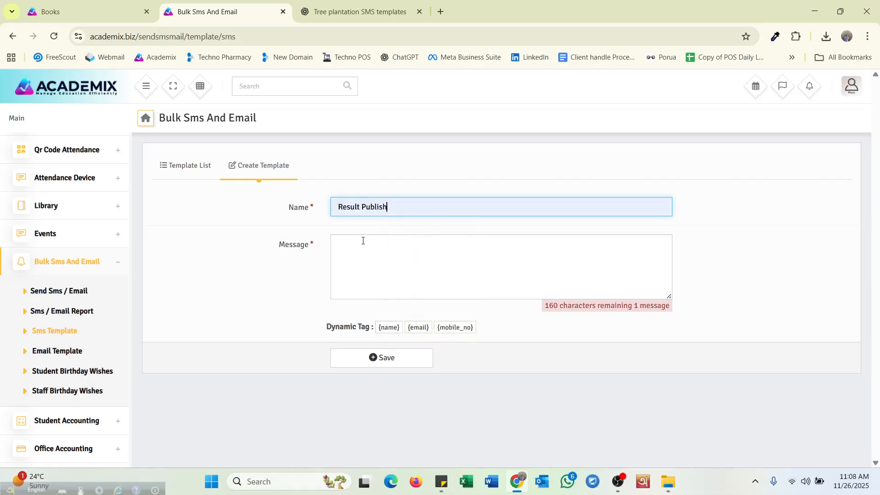
{"action": "left_click", "coordinate": [361, 243]}
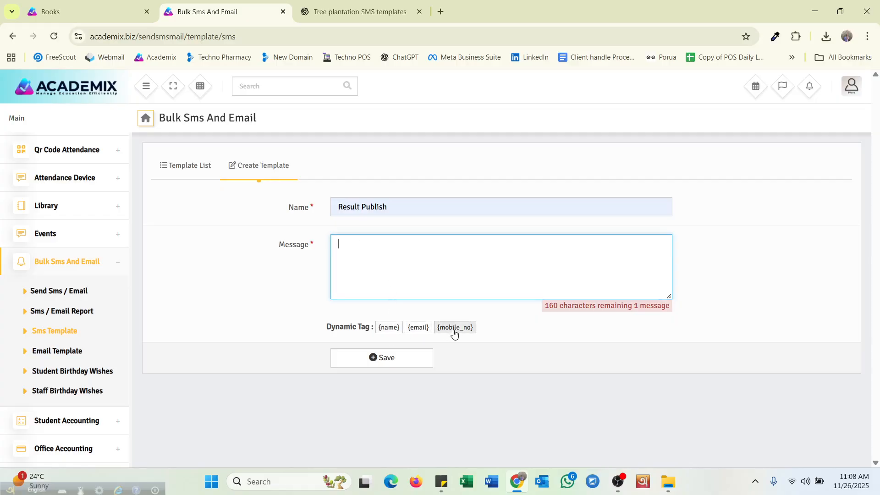
Copy the title গাছ লাগান, দূষণ কমান from the Sticky Notes note and set it as the template's name.
{"action": "left_click_drag", "start_coordinate": [391, 208], "coordinate": [326, 206]}
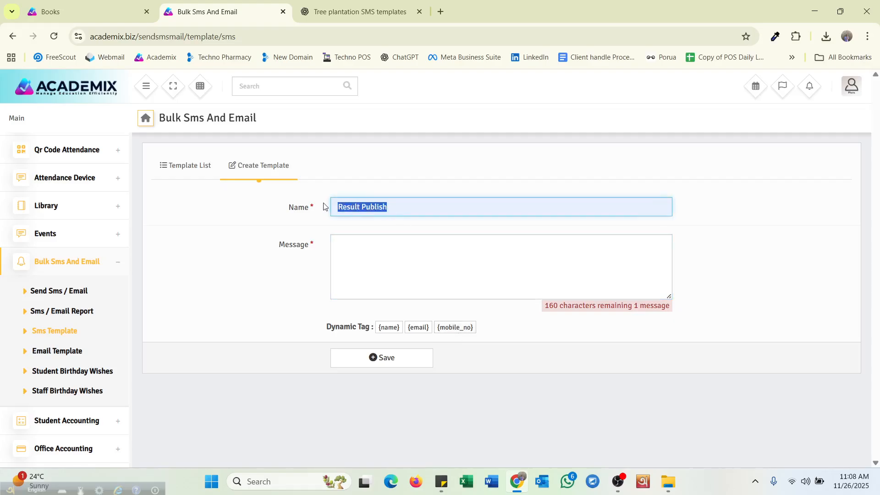
{"action": "left_click", "coordinate": [442, 482]}
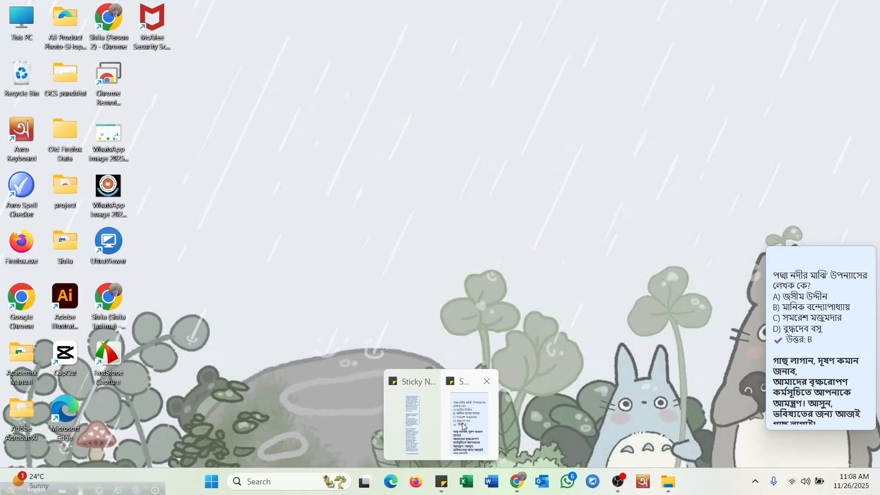
{"action": "left_click", "coordinate": [462, 423]}
{"action": "left_click_drag", "start_coordinate": [771, 360], "coordinate": [821, 363]}
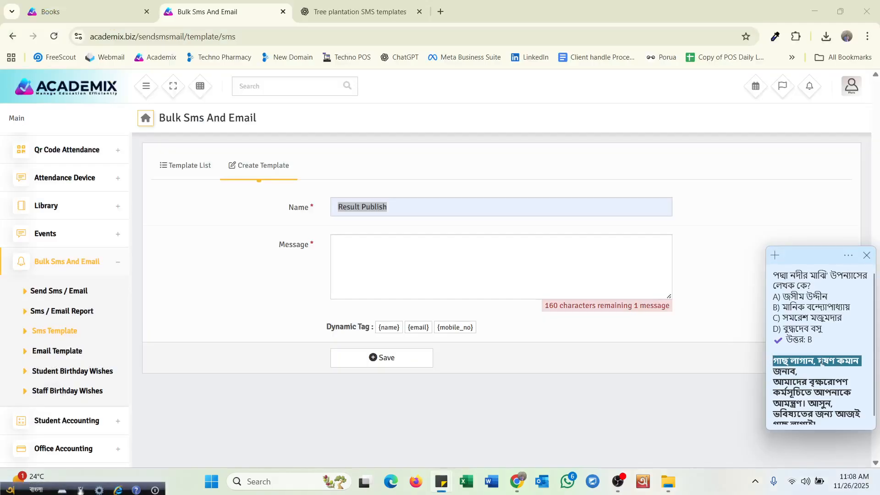
{"action": "type", "text": "গাছ লাগান, দূষণ কমান"}
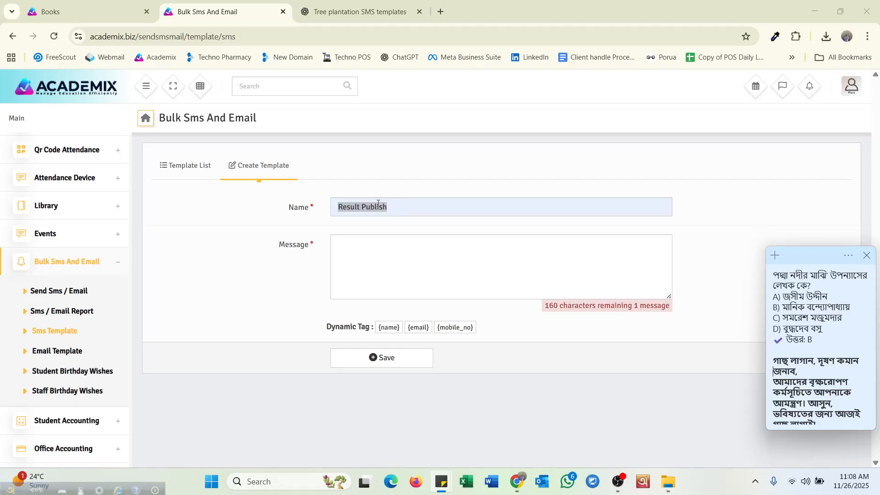
{"action": "left_click", "coordinate": [395, 205]}
{"action": "key", "text": "ctrl+a"}
{"action": "type", "text": "গাছ লাগান, দূষণ কমান"}
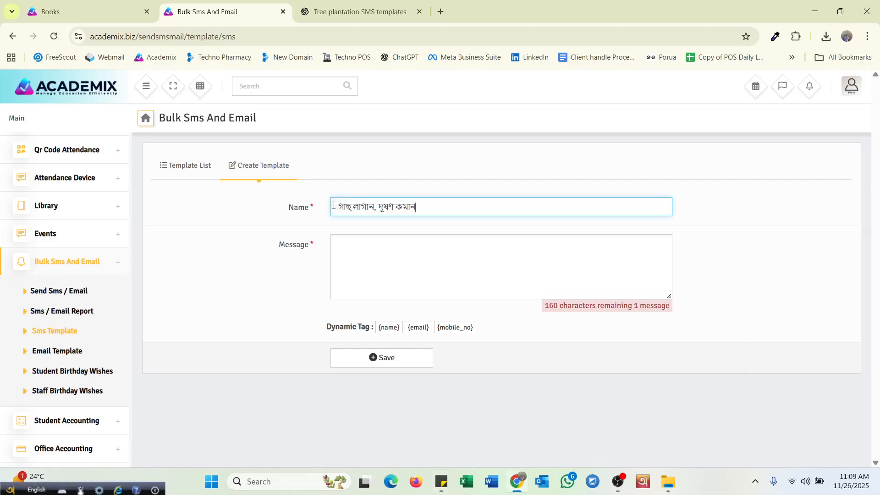
Start the template message with জনাব copied from the sticky note, followed by the {name} dynamic tag, a comma and a new line.
{"action": "left_click", "coordinate": [367, 272]}
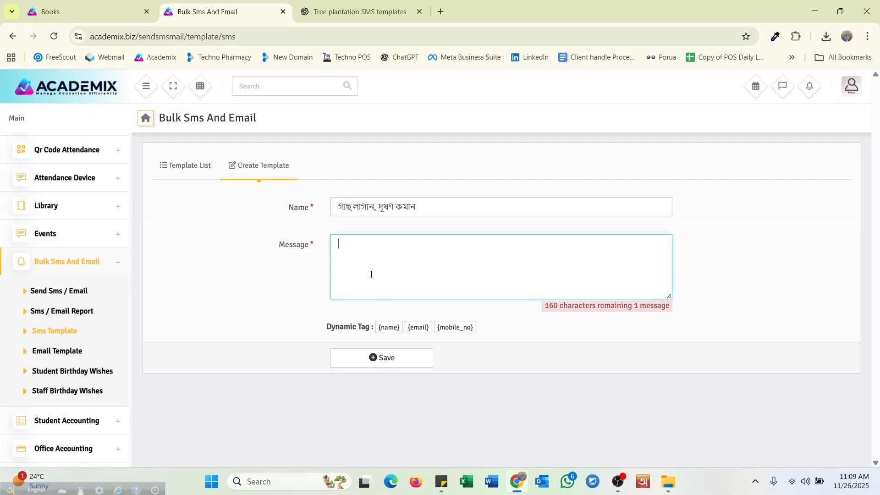
{"action": "mouse_move", "coordinate": [442, 481]}
{"action": "left_click", "coordinate": [472, 435]}
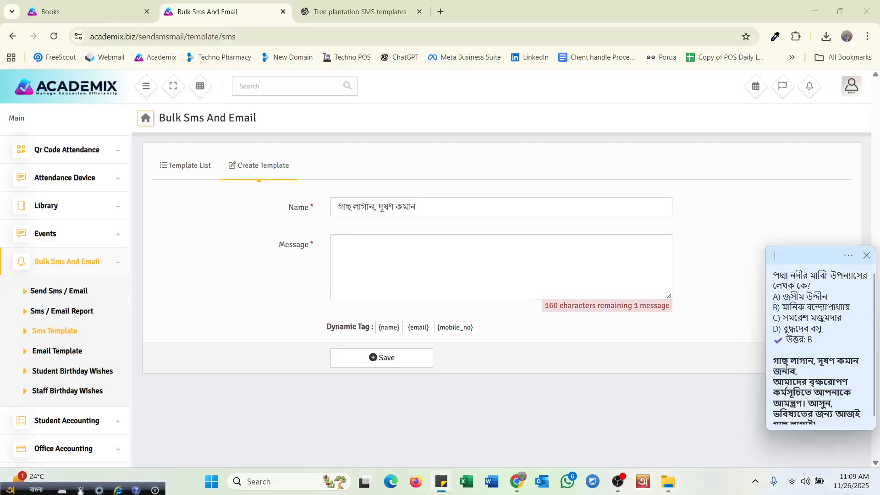
{"action": "left_click_drag", "start_coordinate": [774, 368], "coordinate": [795, 374]}
{"action": "key", "text": "ctrl+c"}
{"action": "left_click", "coordinate": [368, 247]}
{"action": "key", "text": "ctrl+v"}
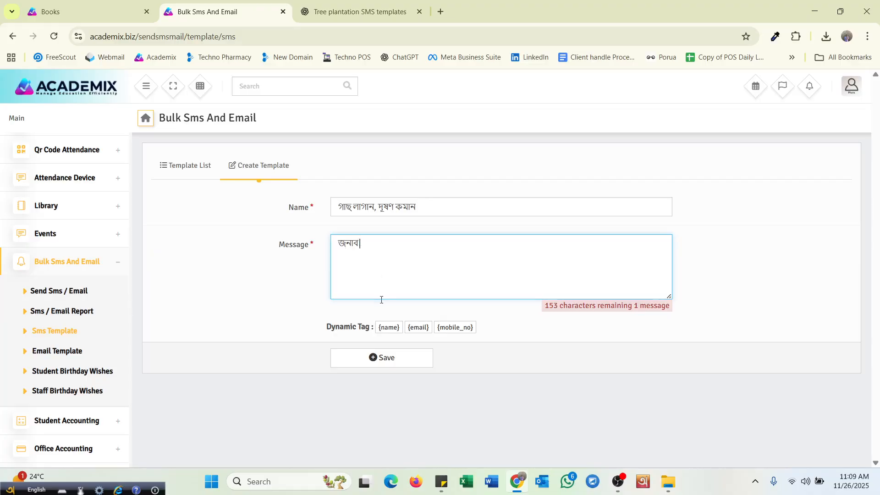
{"action": "left_click", "coordinate": [383, 328]}
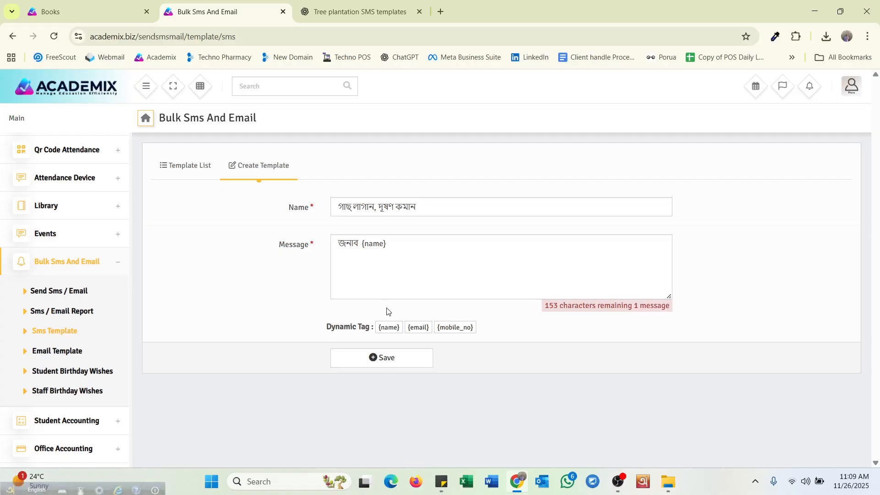
{"action": "left_click", "coordinate": [409, 250]}
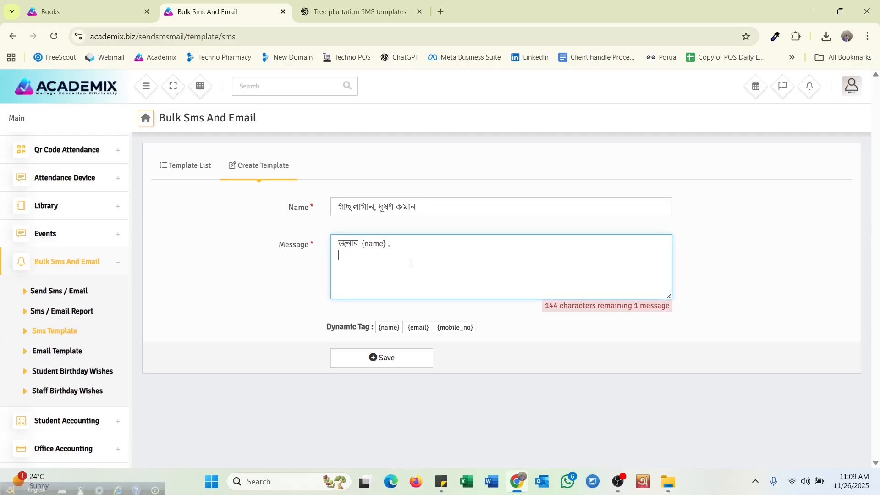
Copy the tree plantation invitation text below জনাব from the sticky note into the message's second line and save the SMS template.
{"action": "mouse_move", "coordinate": [441, 481]}
{"action": "left_click", "coordinate": [471, 452]}
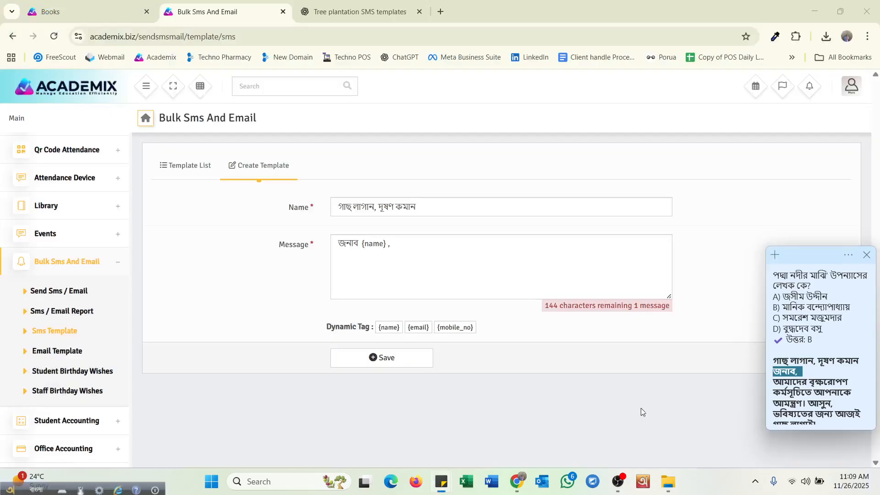
{"action": "scroll", "coordinate": [792, 375], "scroll_direction": "down", "scroll_amount": 1}
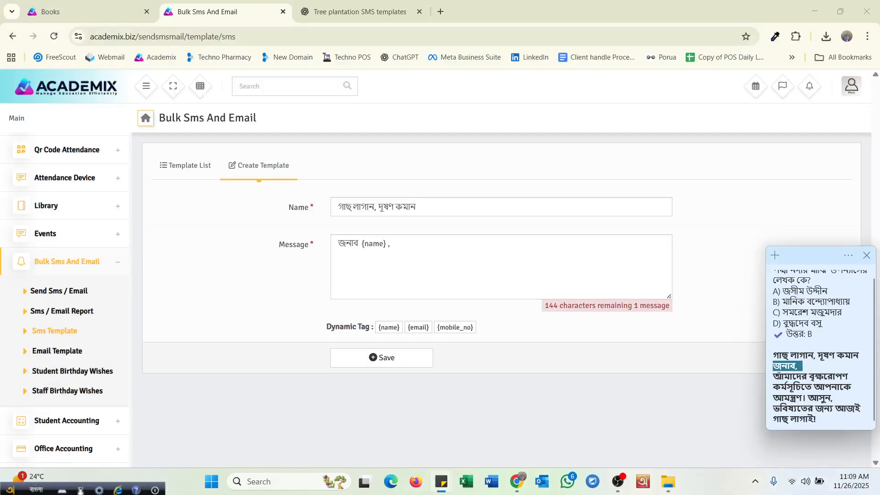
{"action": "left_click_drag", "start_coordinate": [774, 377], "coordinate": [818, 419]}
{"action": "key", "text": "ctrl+c"}
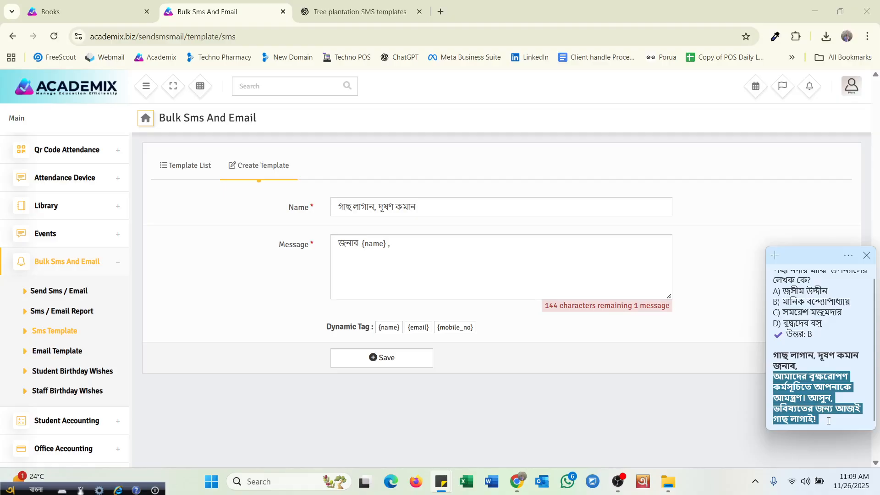
{"action": "left_click", "coordinate": [421, 245]}
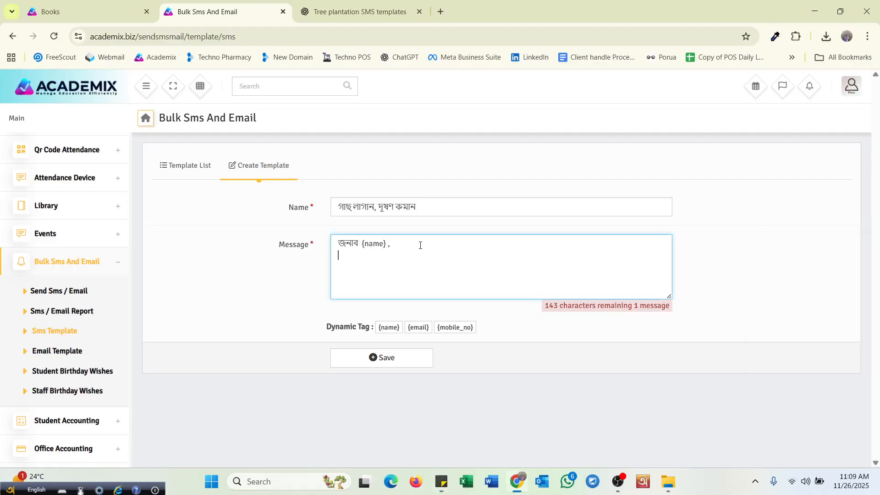
{"action": "key", "text": "ctrl+v"}
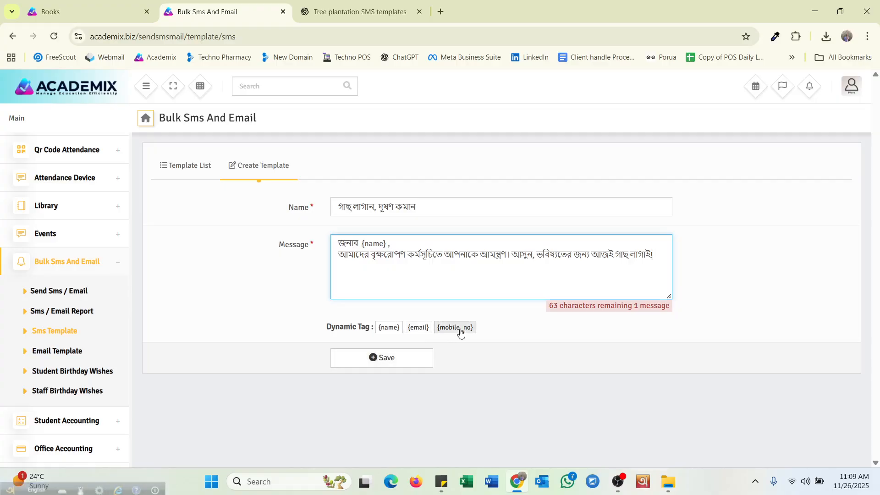
{"action": "left_click", "coordinate": [414, 359]}
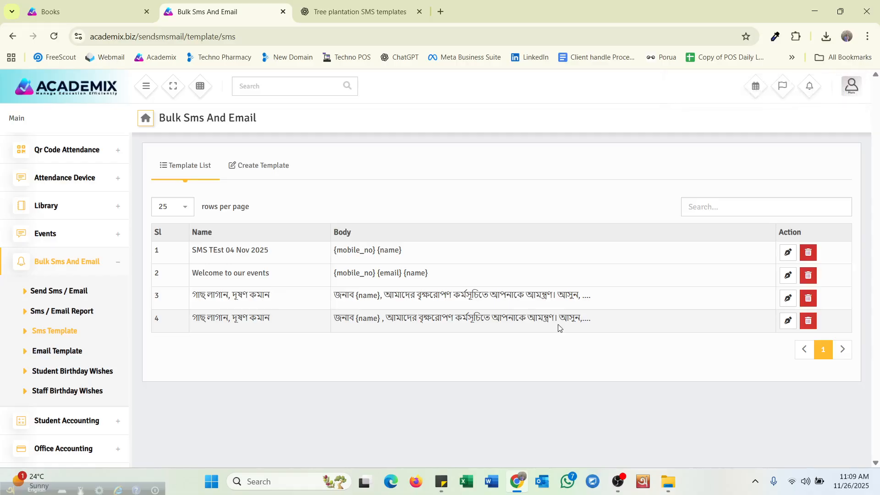
Go to the email templates and open the form for creating a new template.
{"action": "left_click", "coordinate": [55, 352]}
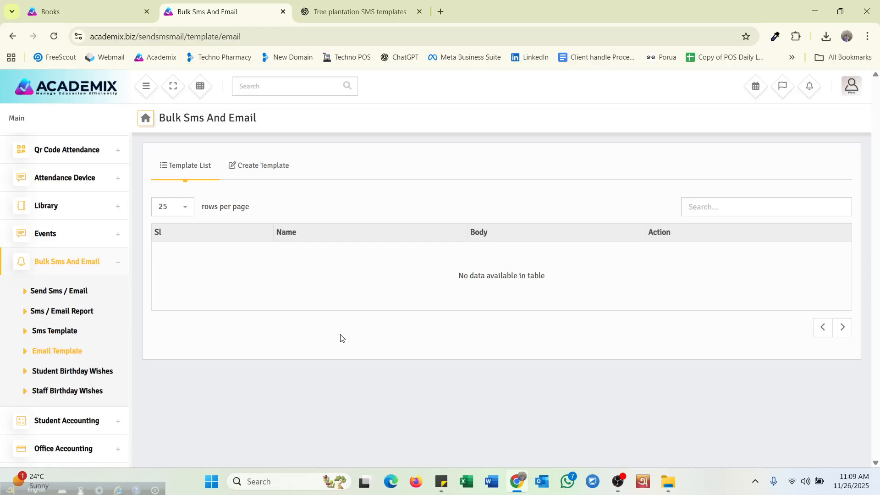
{"action": "left_click", "coordinate": [269, 177]}
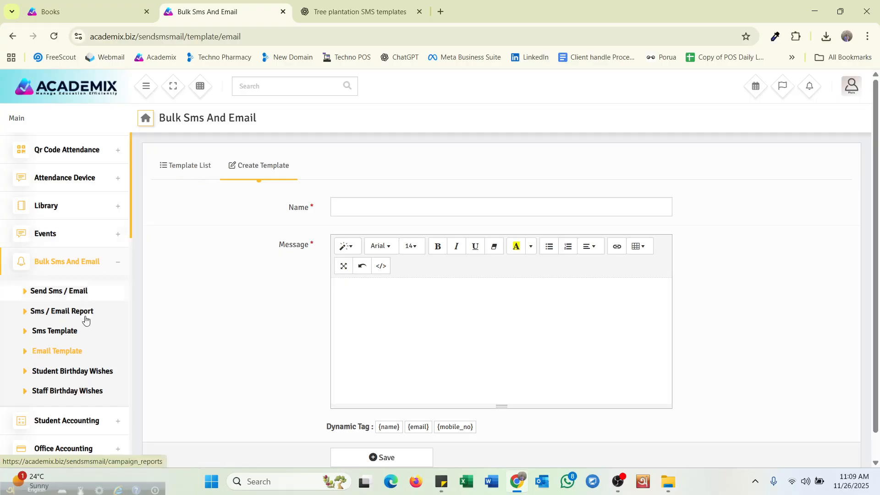
Open the student birthday wishes page and filter the students by the This Year date range.
{"action": "scroll", "coordinate": [78, 339], "scroll_direction": "down", "scroll_amount": 2}
{"action": "left_click", "coordinate": [75, 270]}
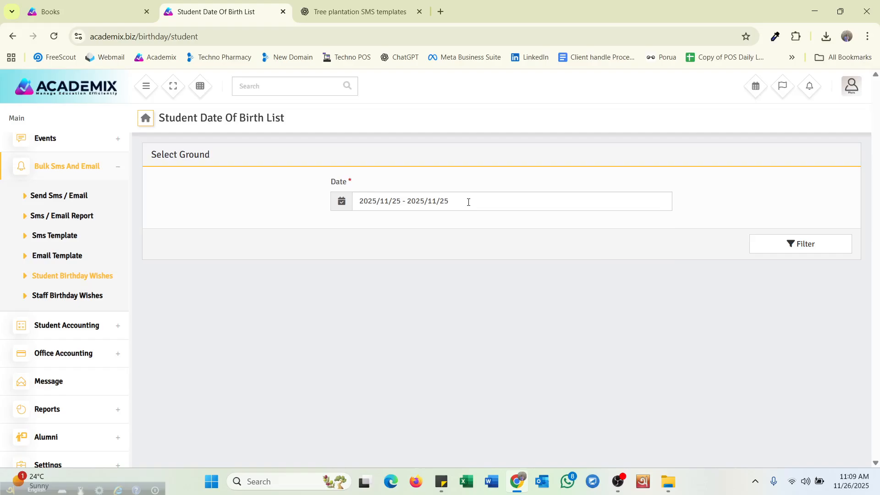
{"action": "left_click", "coordinate": [467, 201]}
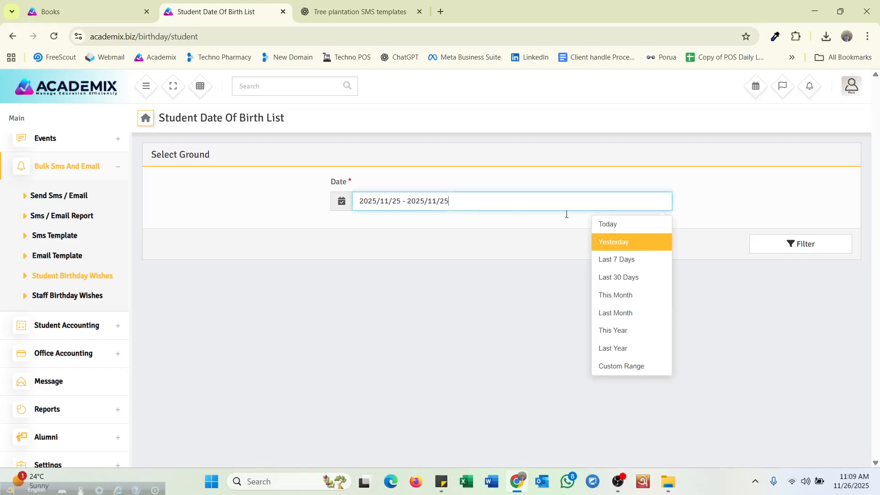
{"action": "left_click", "coordinate": [629, 332]}
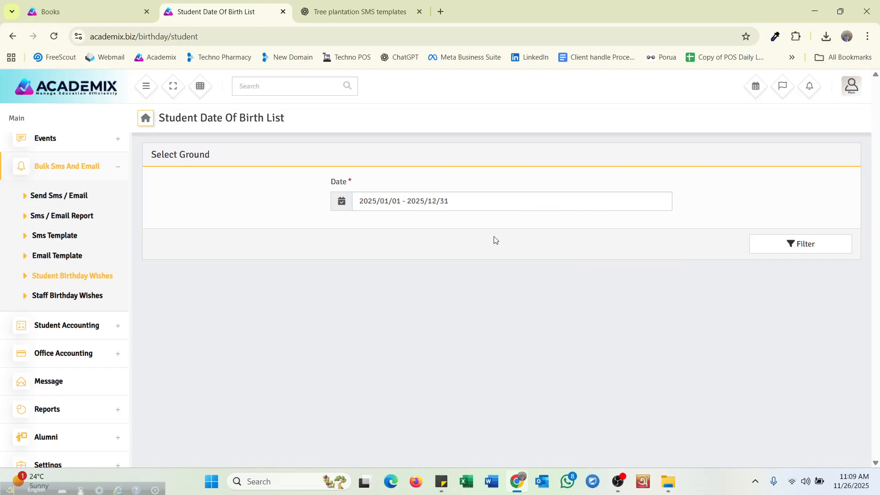
{"action": "left_click", "coordinate": [824, 247]}
Look through the filtered student list, examining the dates of birth, ages, mobile numbers and classes.
{"action": "scroll", "coordinate": [381, 324], "scroll_direction": "down", "scroll_amount": 10}
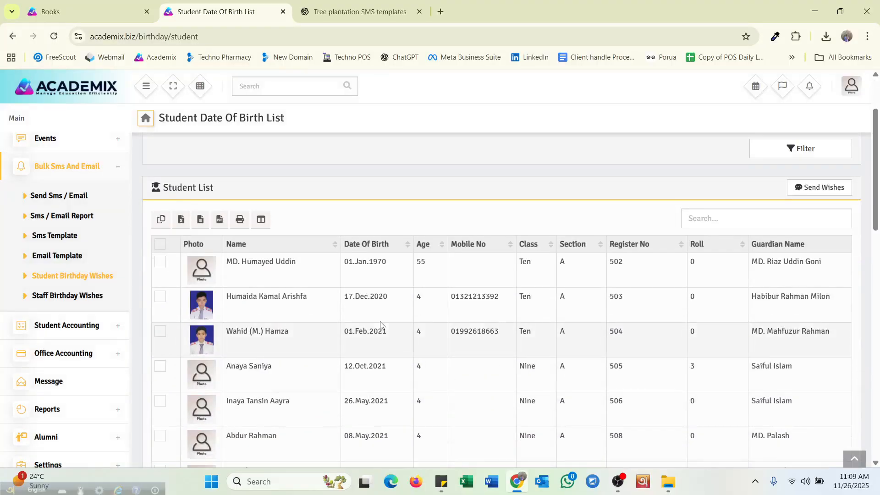
{"action": "scroll", "coordinate": [377, 325], "scroll_direction": "down", "scroll_amount": 8}
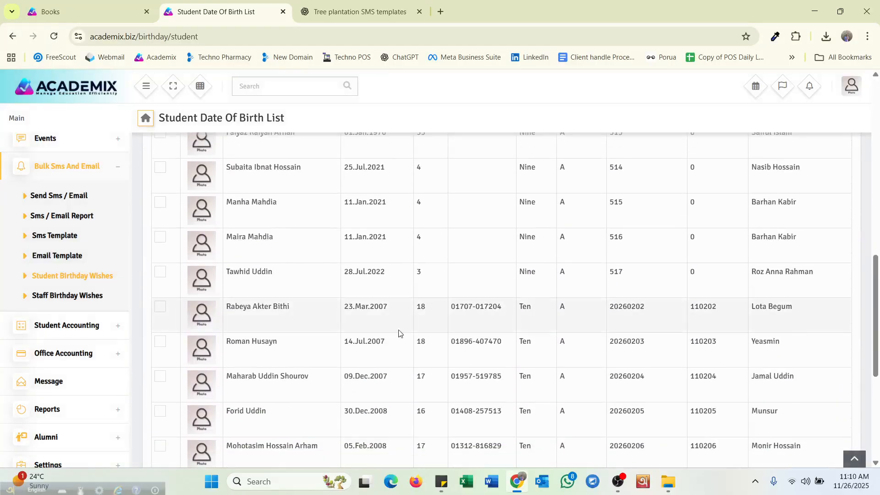
{"action": "scroll", "coordinate": [513, 376], "scroll_direction": "up", "scroll_amount": 9}
{"action": "scroll", "coordinate": [530, 388], "scroll_direction": "up", "scroll_amount": 9}
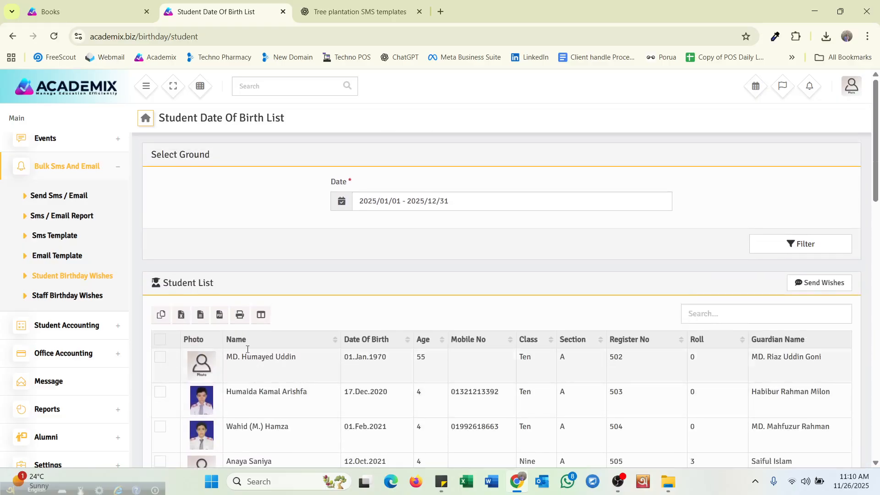
{"action": "scroll", "coordinate": [346, 326], "scroll_direction": "down", "scroll_amount": 4}
{"action": "scroll", "coordinate": [347, 325], "scroll_direction": "down", "scroll_amount": 7}
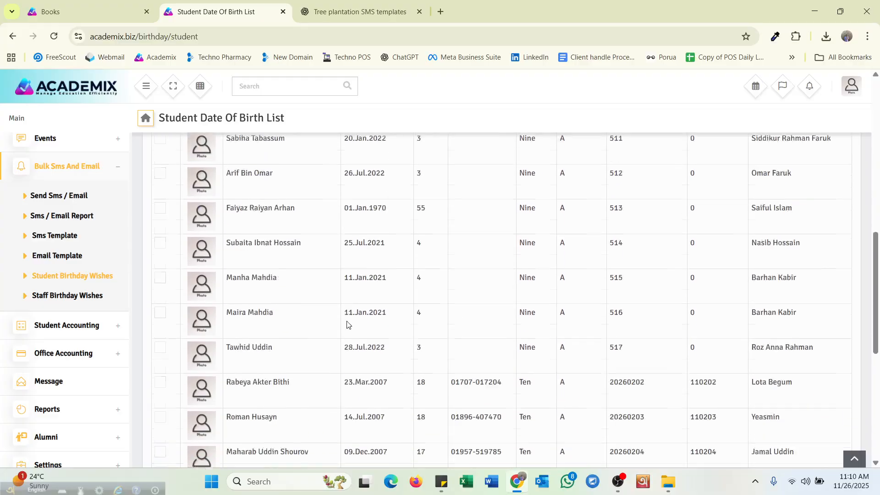
{"action": "scroll", "coordinate": [796, 403], "scroll_direction": "up", "scroll_amount": 9}
{"action": "scroll", "coordinate": [796, 403], "scroll_direction": "up", "scroll_amount": 2}
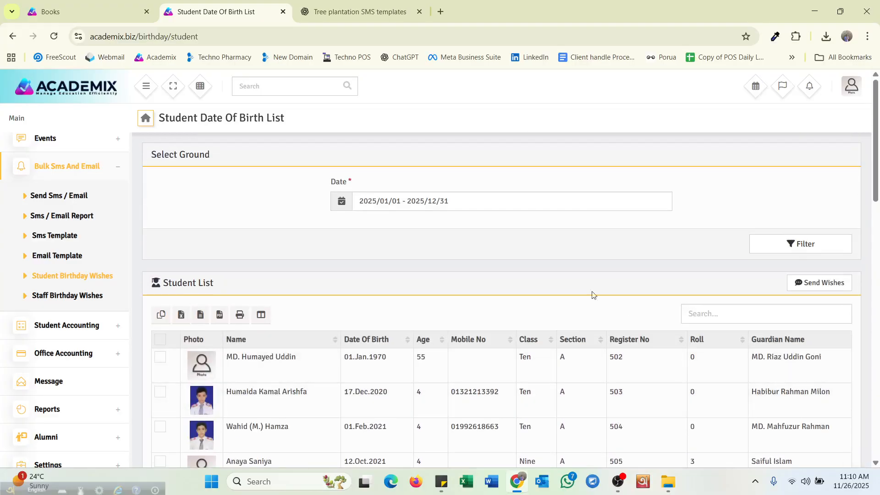
Select all listed students and call up the confirmation for sending birthday wishes, but cancel the sending.
{"action": "left_click", "coordinate": [160, 342]}
{"action": "left_click", "coordinate": [830, 285]}
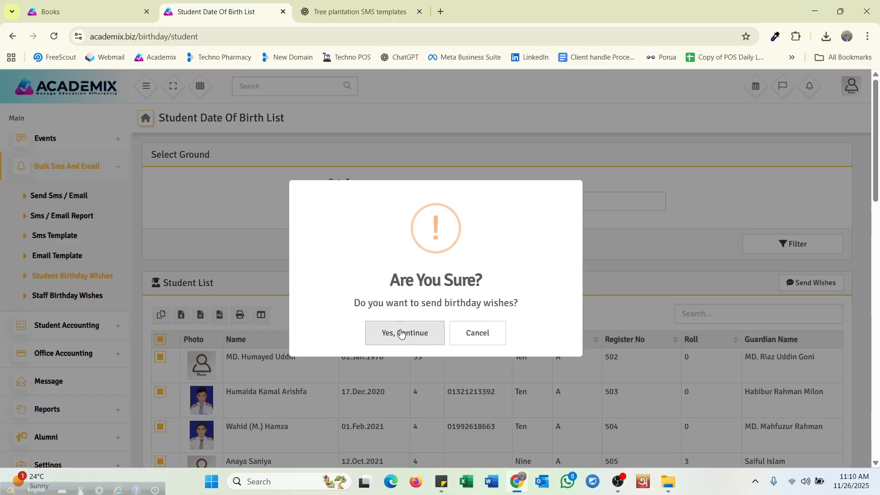
{"action": "left_click", "coordinate": [475, 338]}
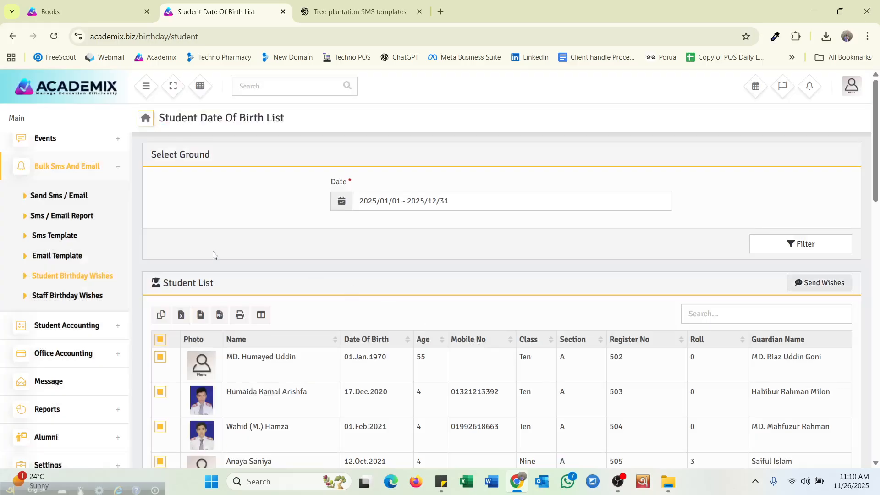
Open the staff birthday wishes page.
{"action": "left_click", "coordinate": [73, 295]}
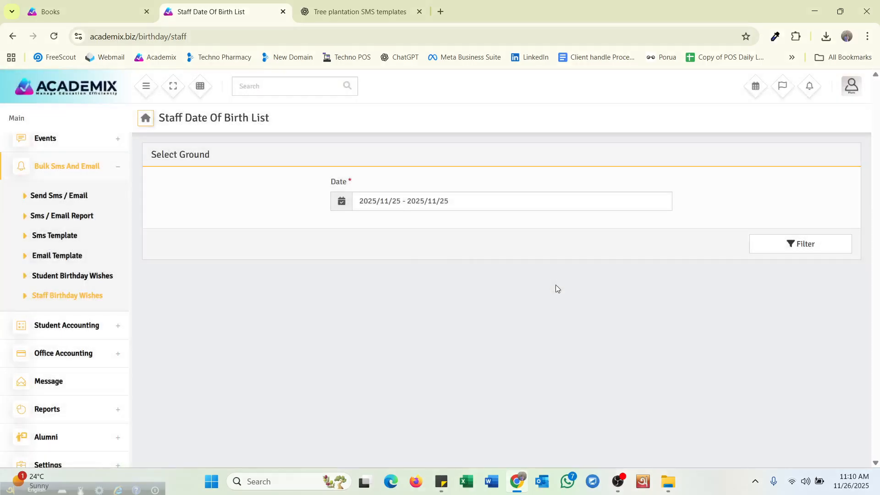